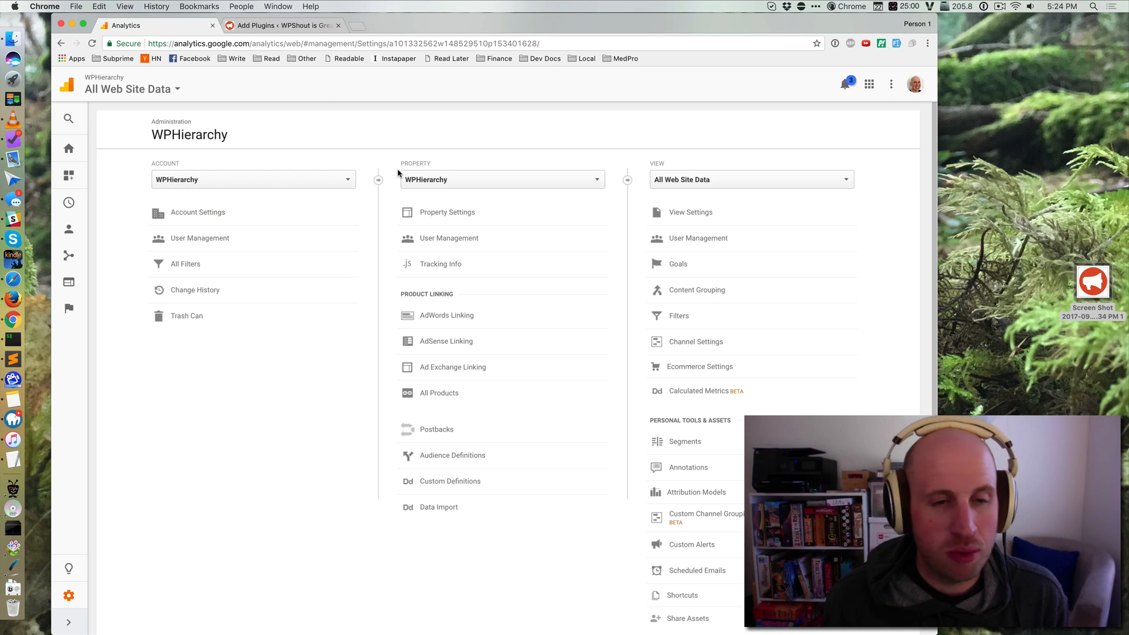
left_click(343, 179)
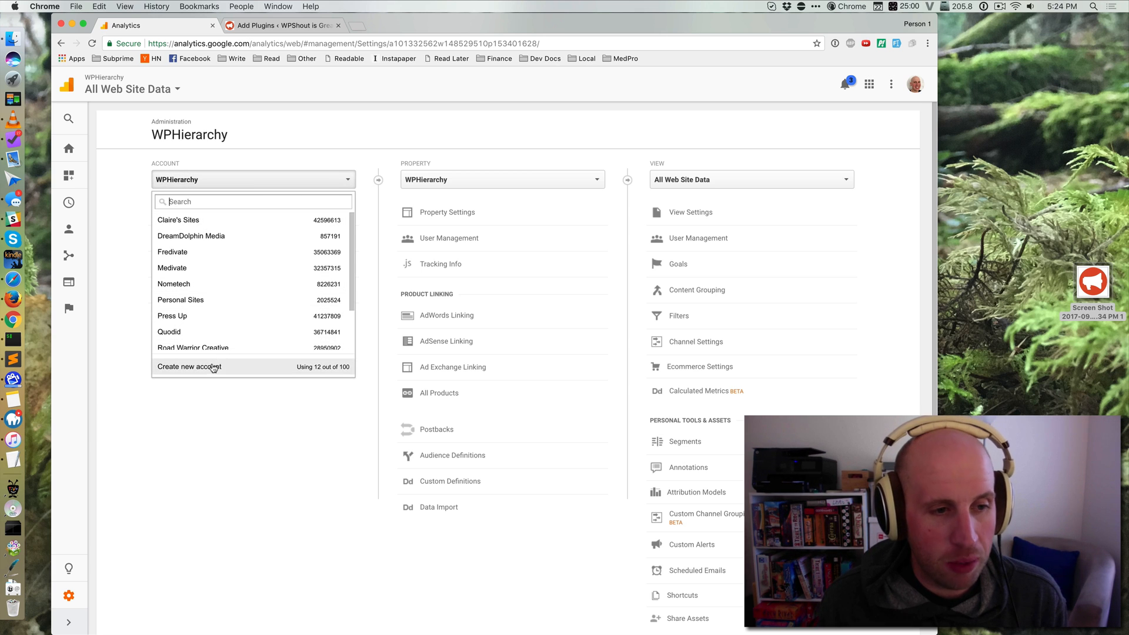
left_click(165, 546)
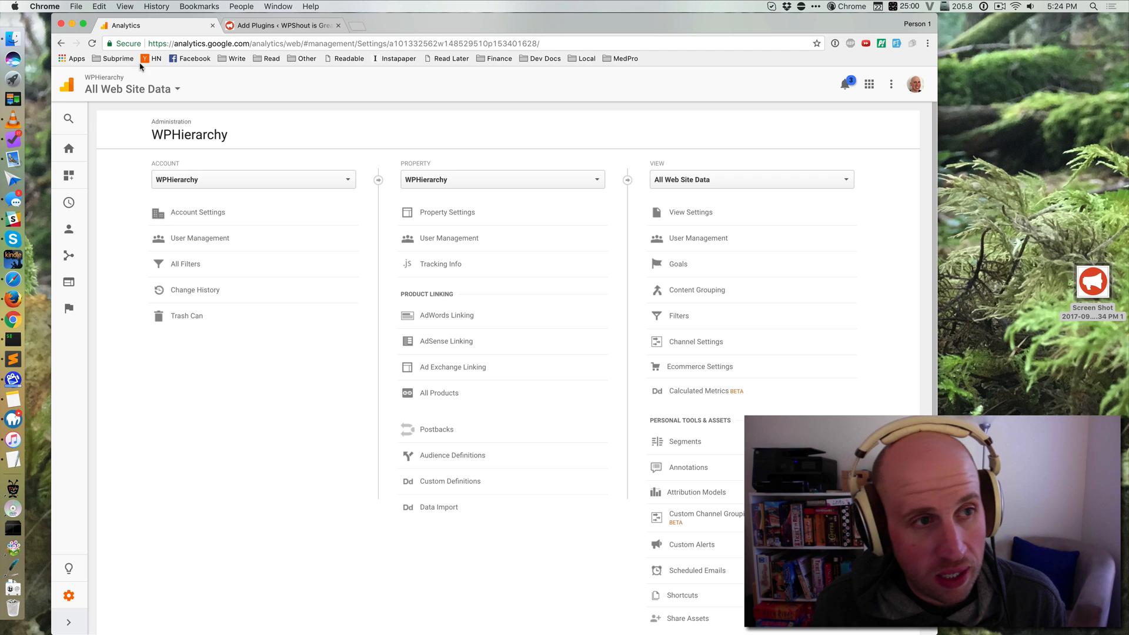
Load the Google Analytics home page from the base address analytics.google.com and open its administration page.
left_click_drag(247, 38, 597, 44)
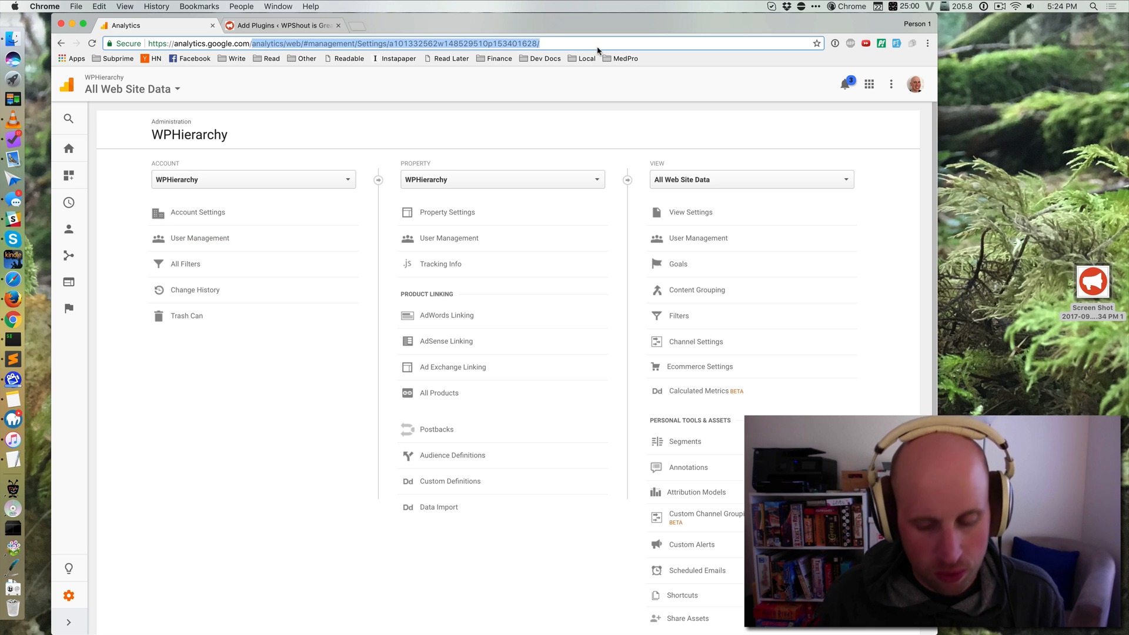
key("BackSpace")
key("Return")
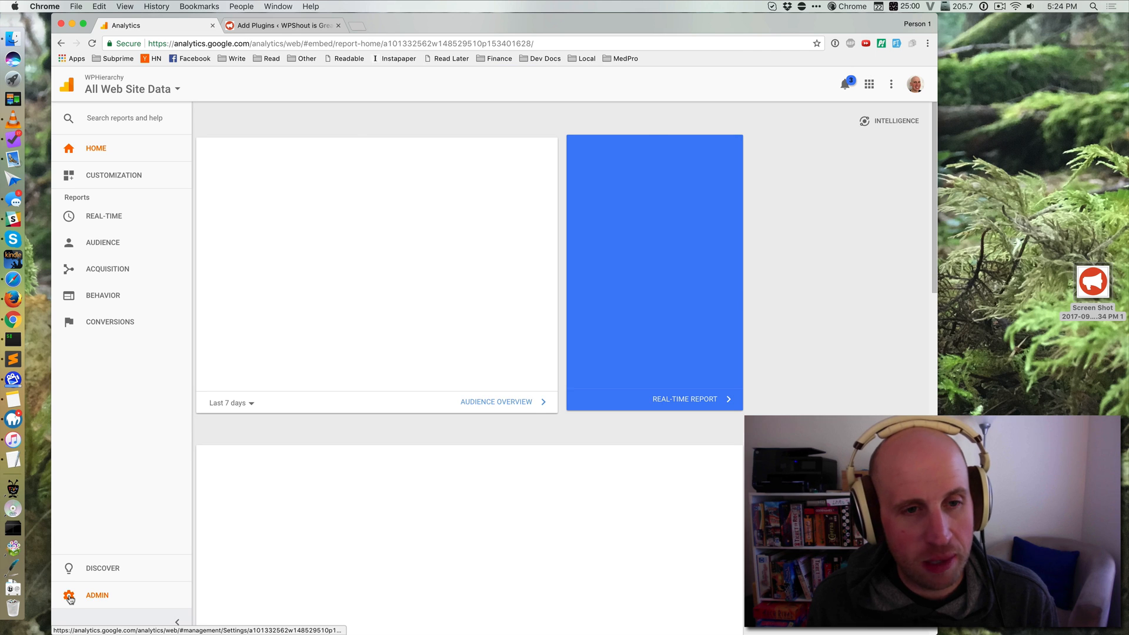
left_click(69, 597)
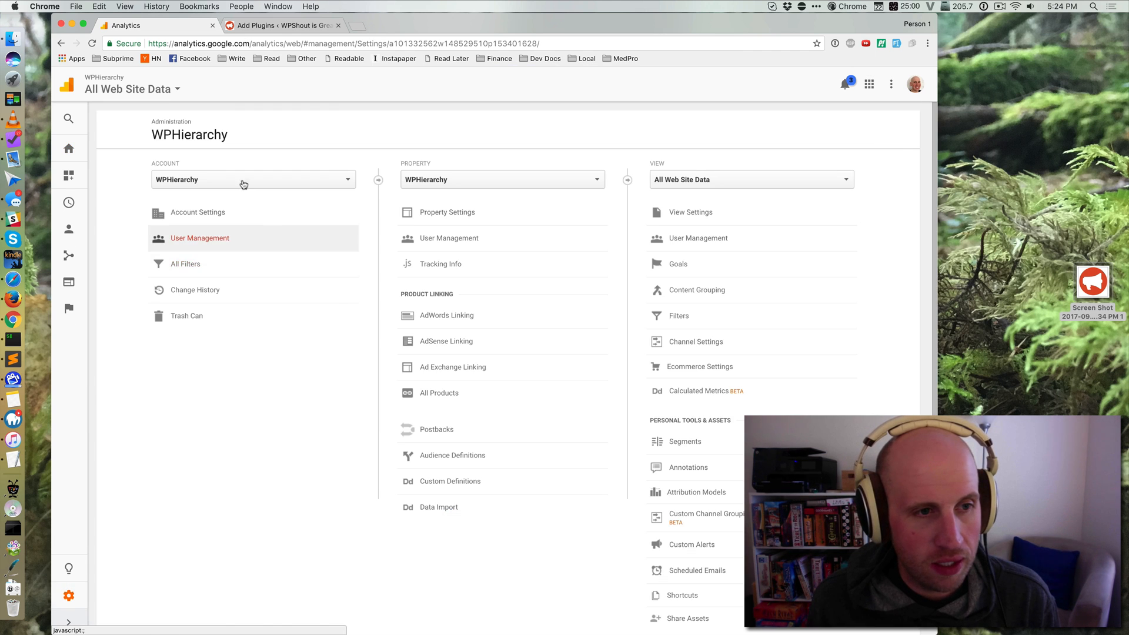
Start a new Analytics account for a website and name the account "WPShout rocks".
left_click(328, 178)
left_click(210, 368)
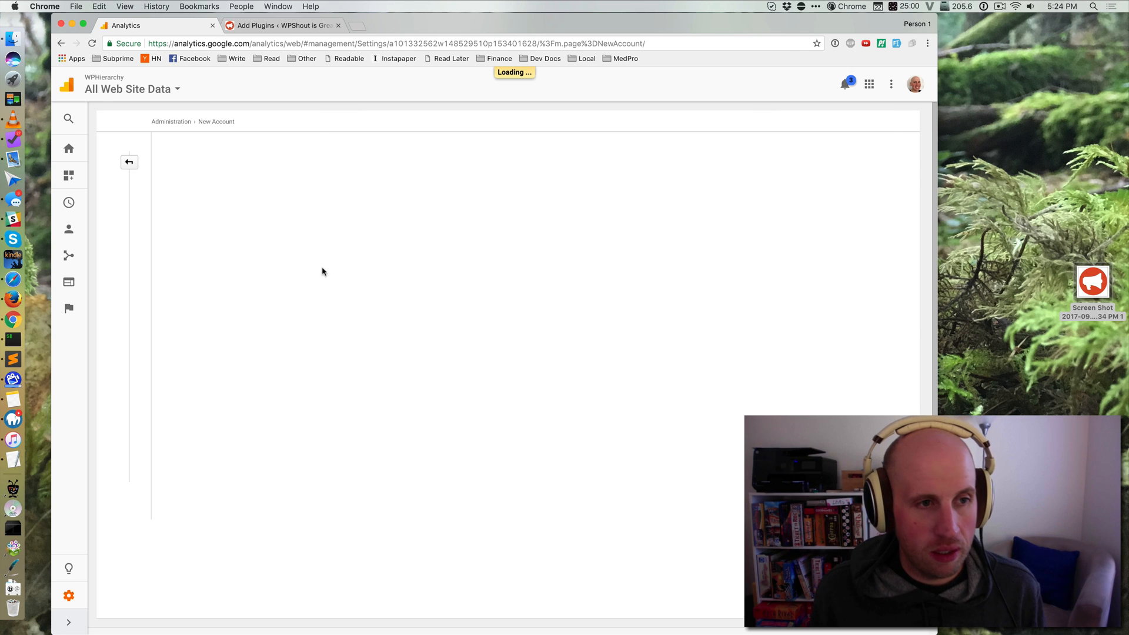
left_click(195, 265)
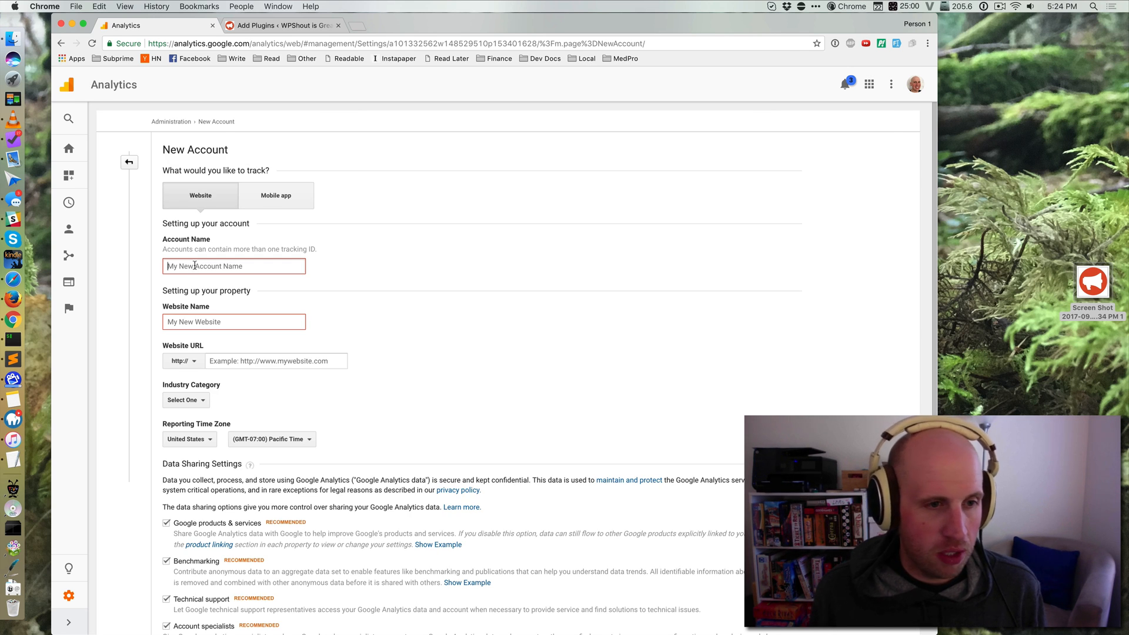
type("WPShout rocks")
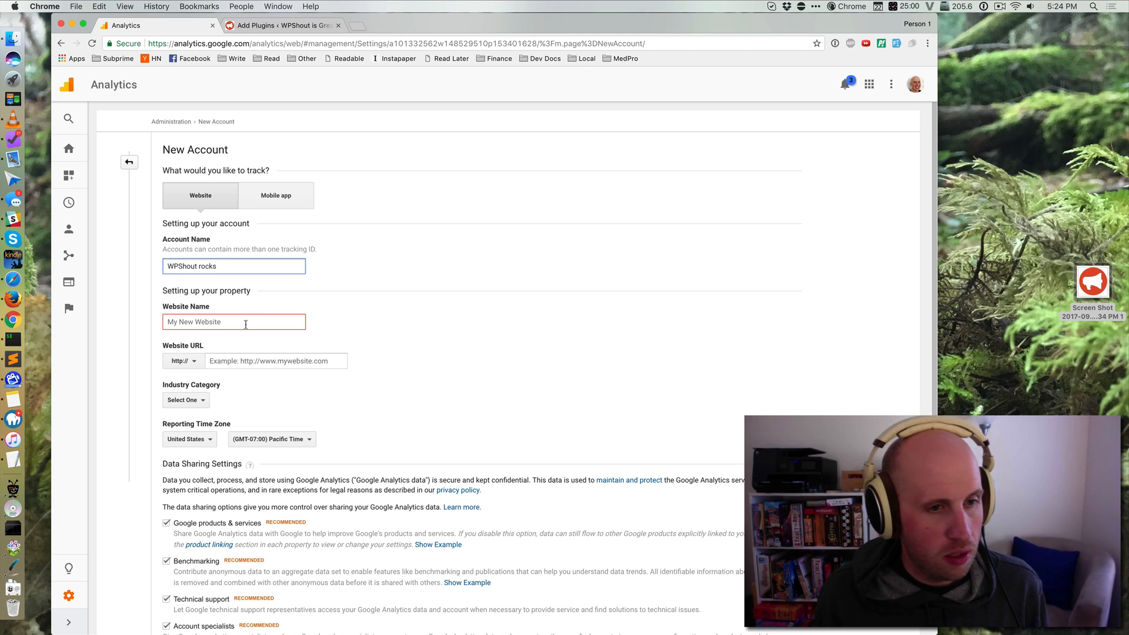
Set the website name of the new property to "WPShout Rocks".
left_click(213, 322)
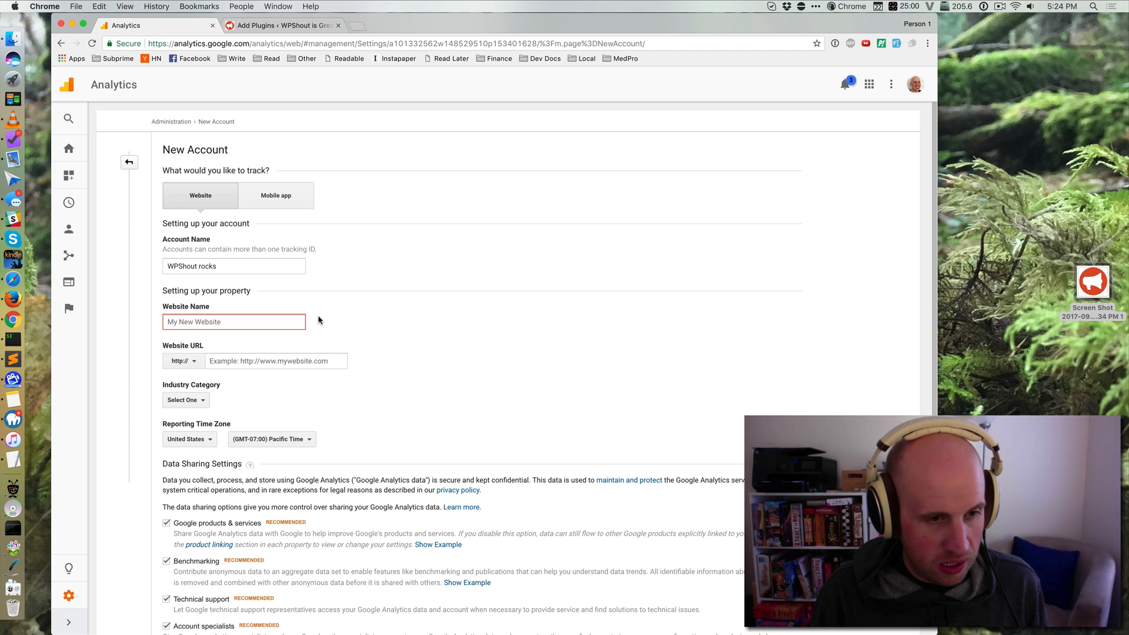
type("WPShout")
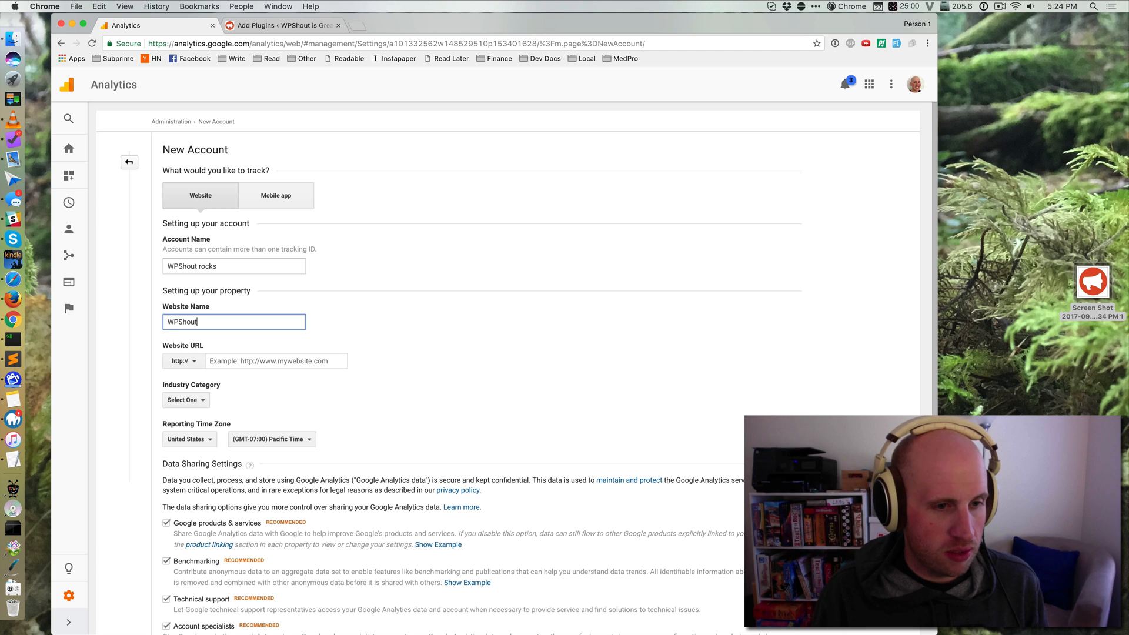
type(" Rocks")
key("Tab")
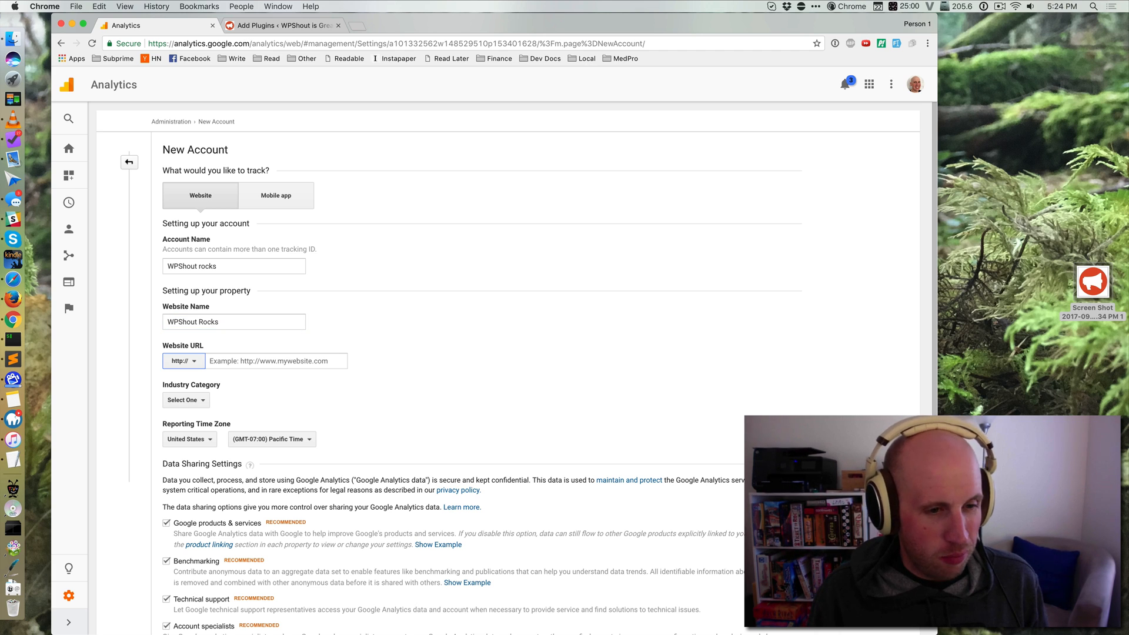
key("Tab")
type("ht")
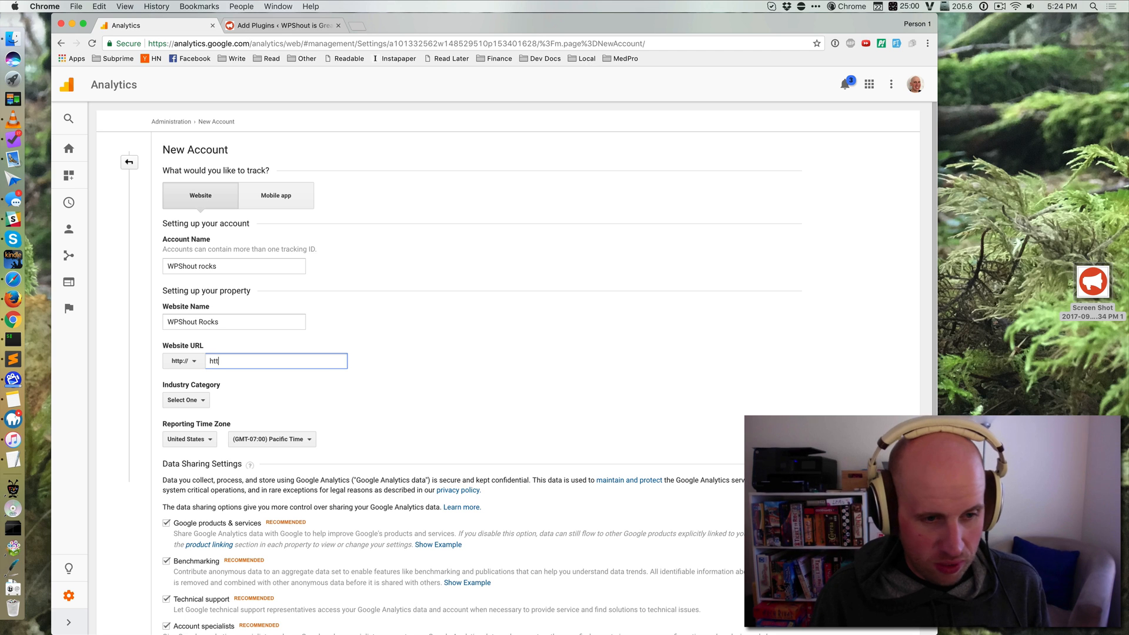
type("t")
key("BackSpace")
key("BackSpace")
key("BackSpace")
type("w")
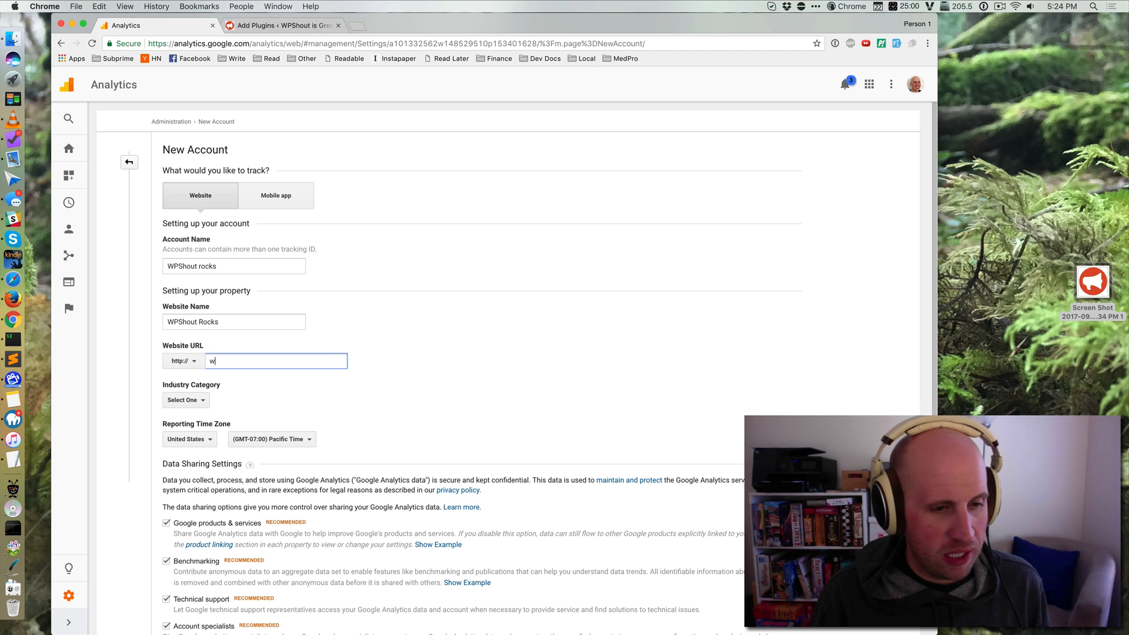
type("pshoutrocks.com")
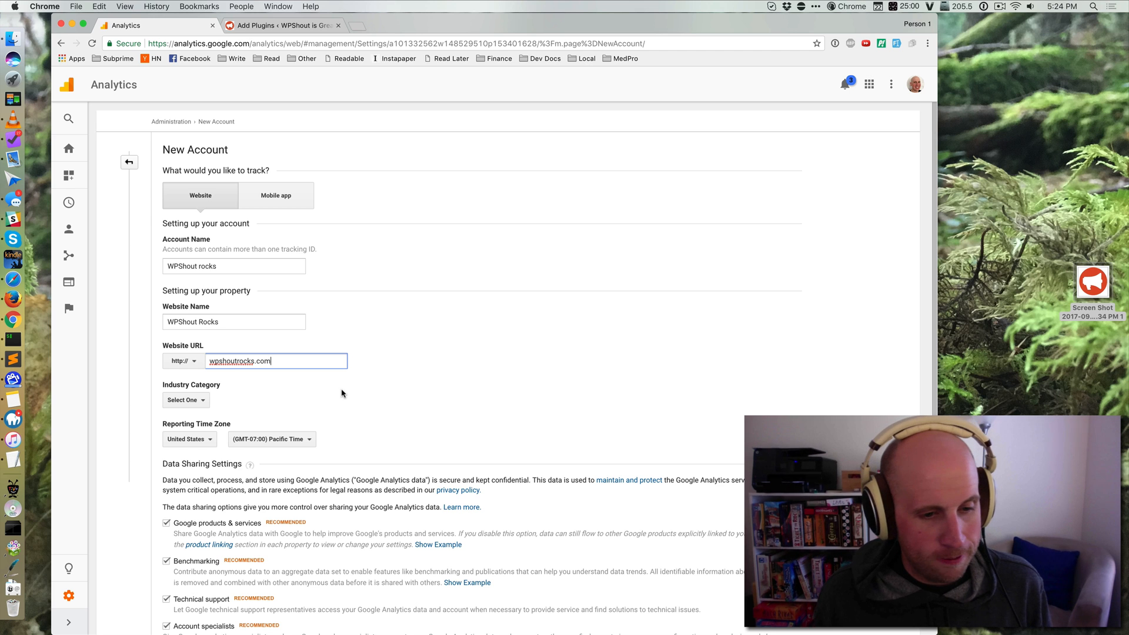
Set the reporting time zone to (GMT-06:00) Mountain Time and create the account with a tracking ID, accepting the terms of service.
scroll(217, 254, "down", 3)
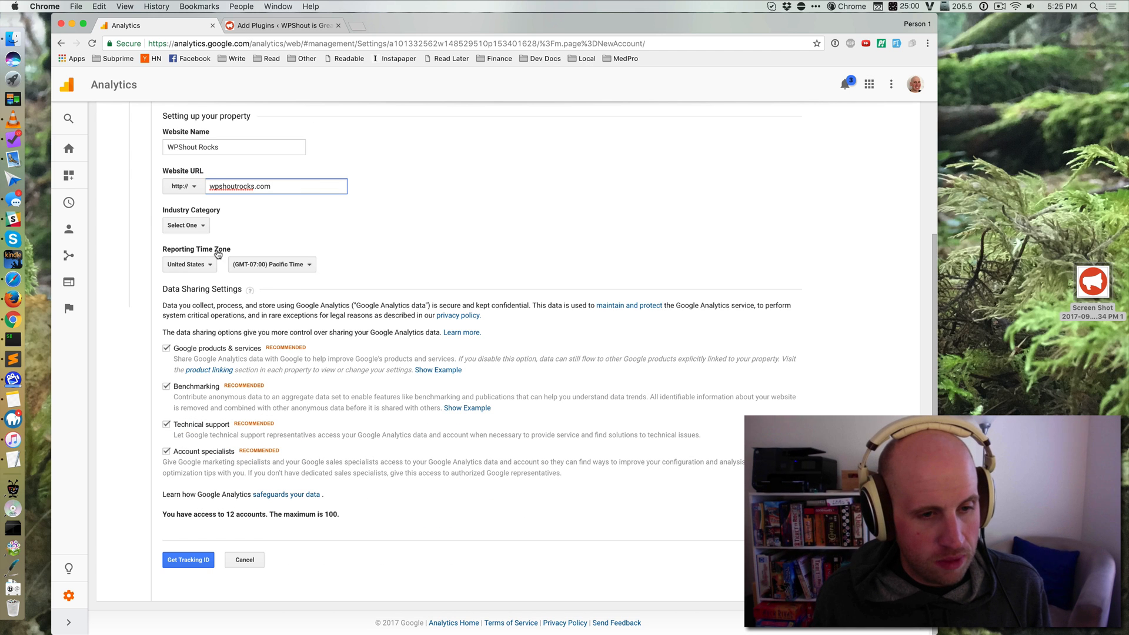
left_click(298, 272)
left_click(298, 272)
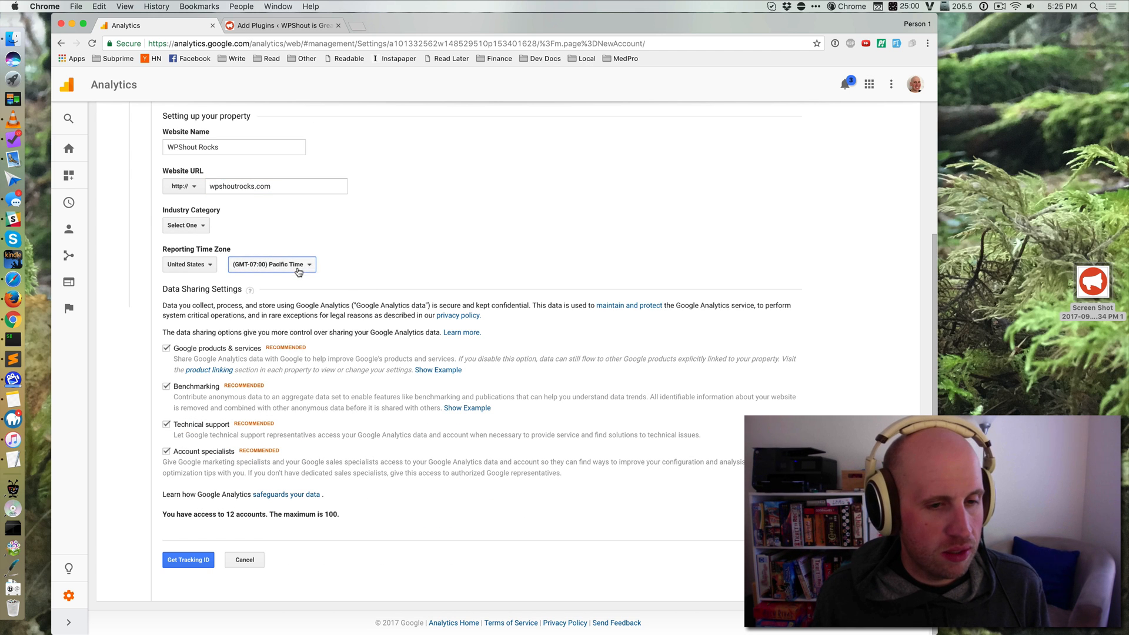
left_click(298, 272)
left_click(299, 272)
left_click(298, 272)
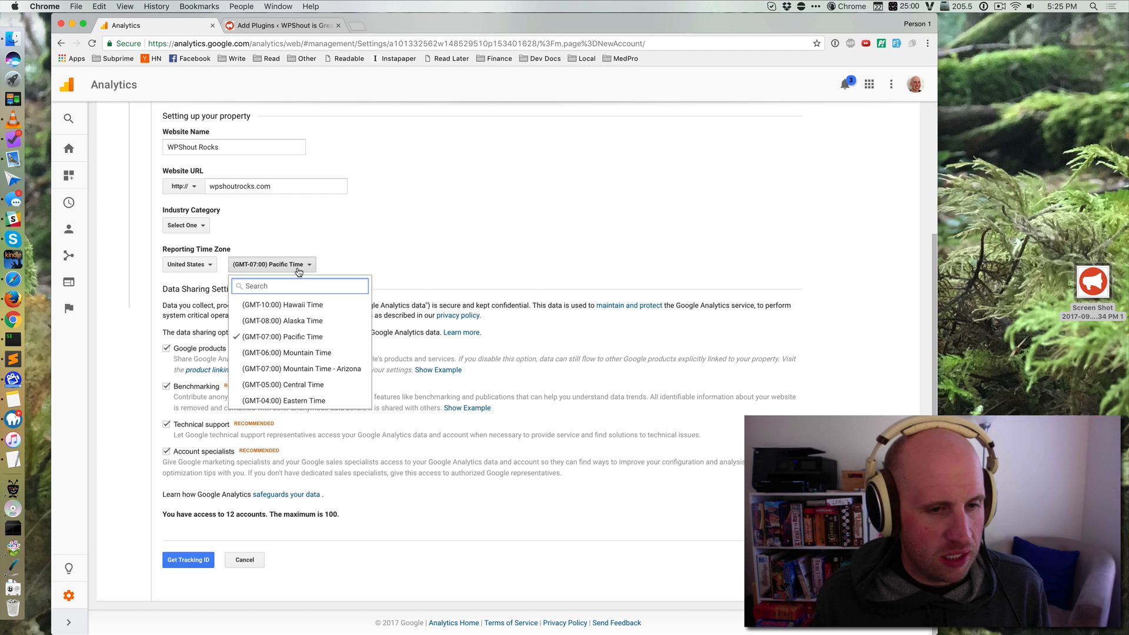
left_click(328, 353)
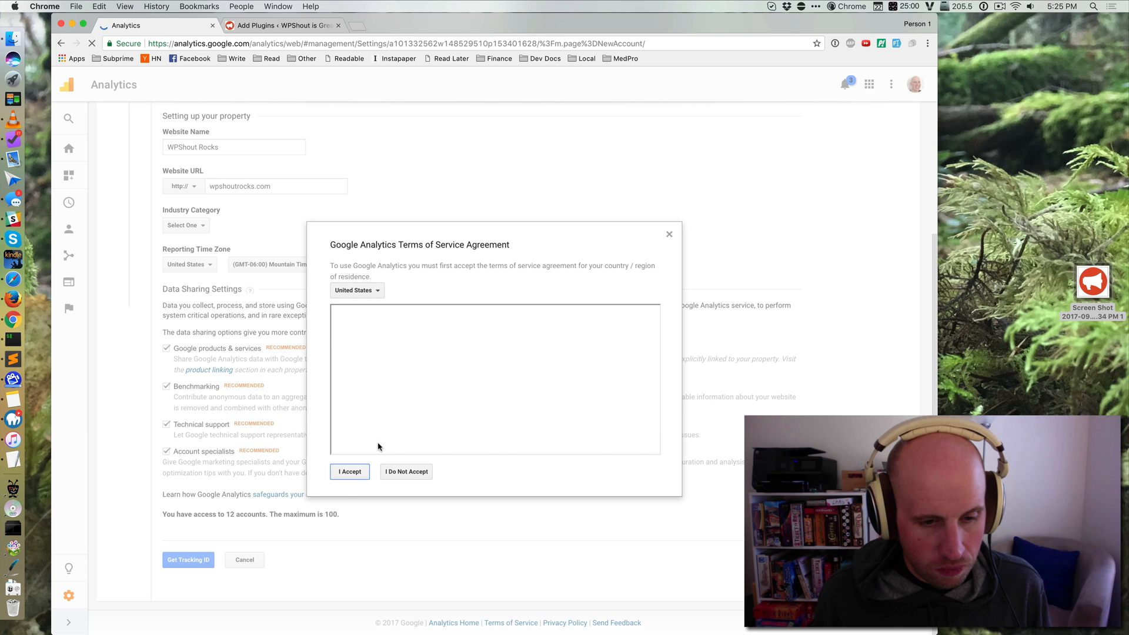
left_click(348, 471)
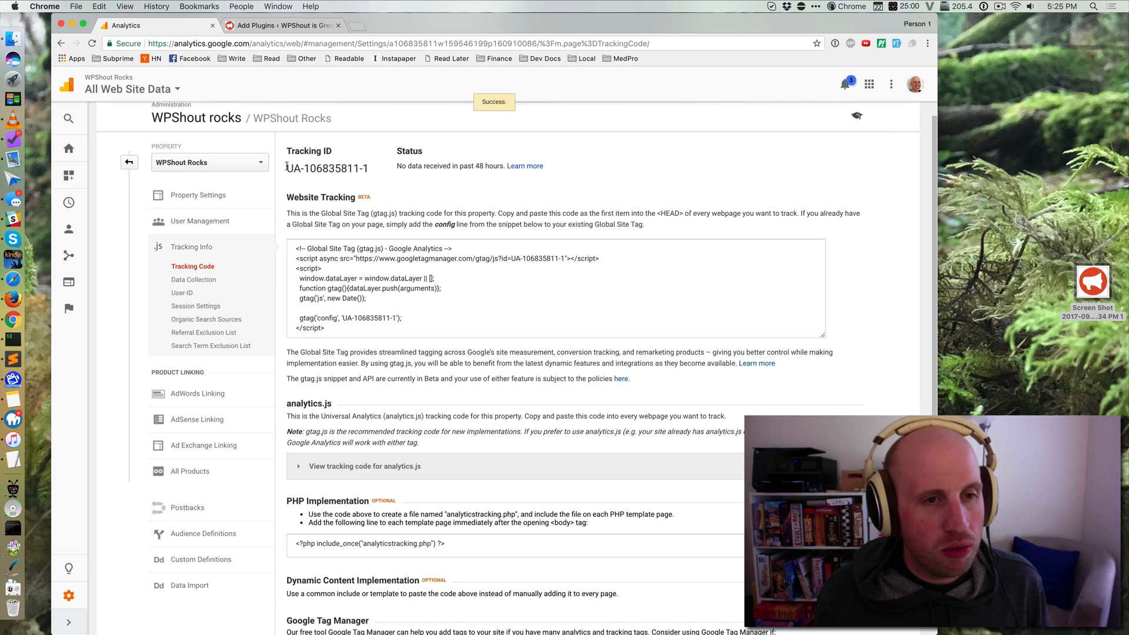
Examine the new property's tracking ID, highlighting its middle number and the whole ID.
left_click_drag(287, 167, 365, 168)
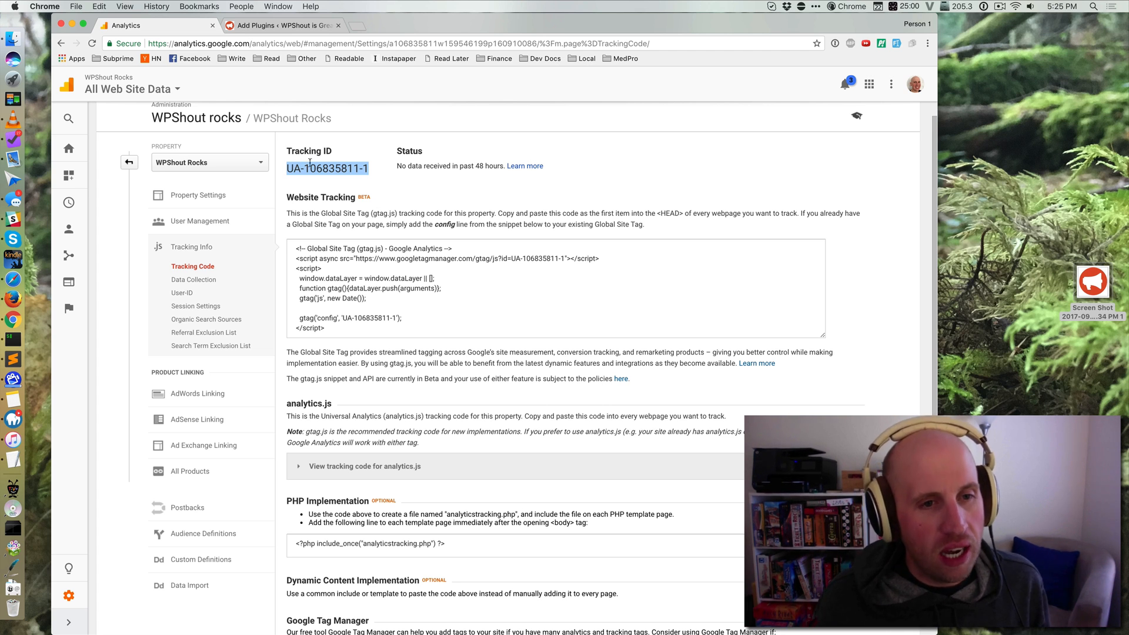
left_click_drag(304, 168, 354, 168)
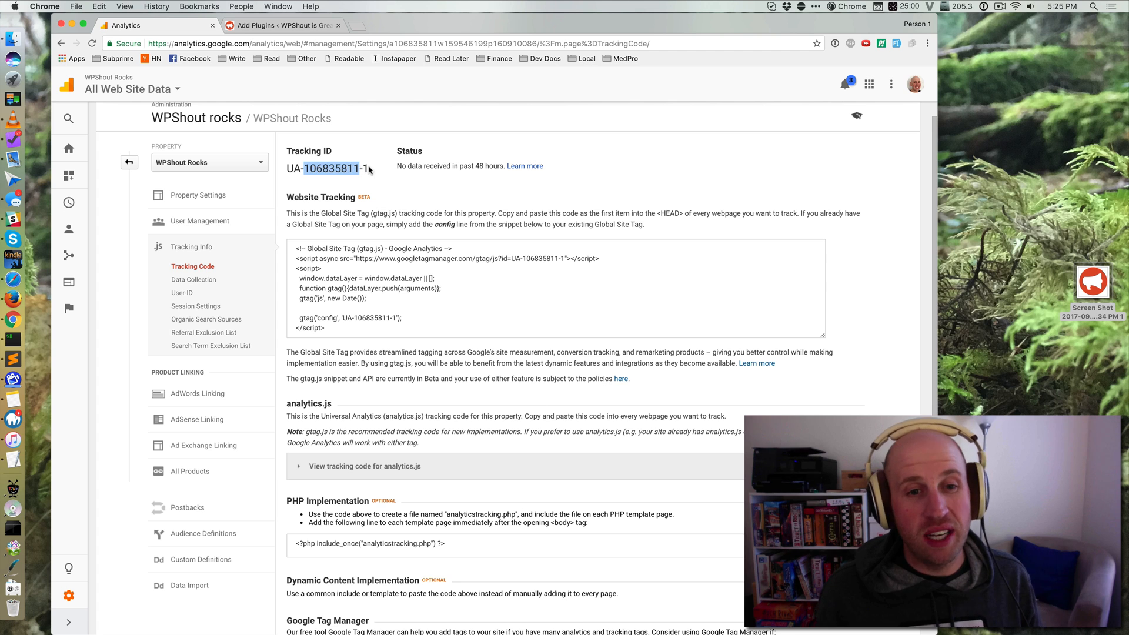
left_click(369, 169)
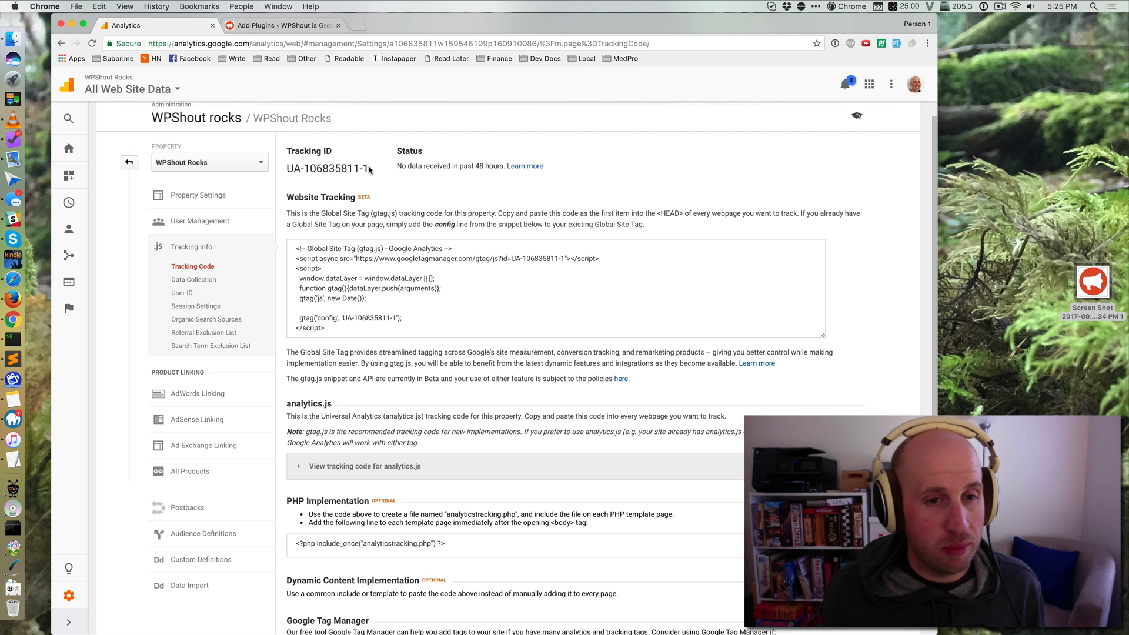
left_click_drag(369, 169, 287, 169)
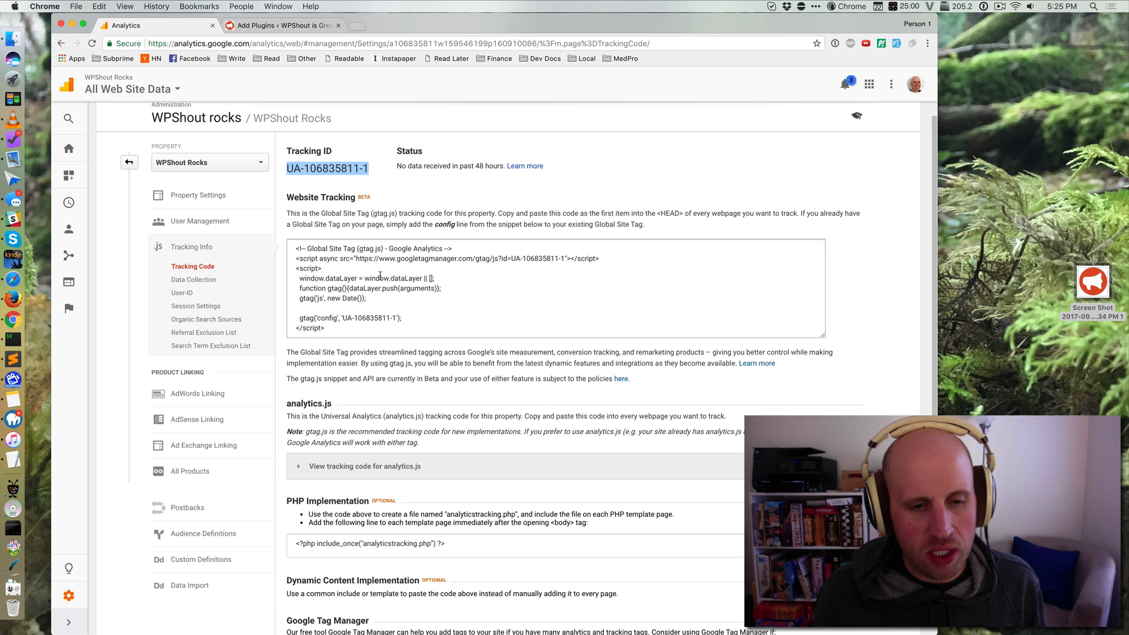
Switch to the WordPress plugin search results, then install and activate Google Analytics for WordPress by MonsterInsights.
left_click(270, 31)
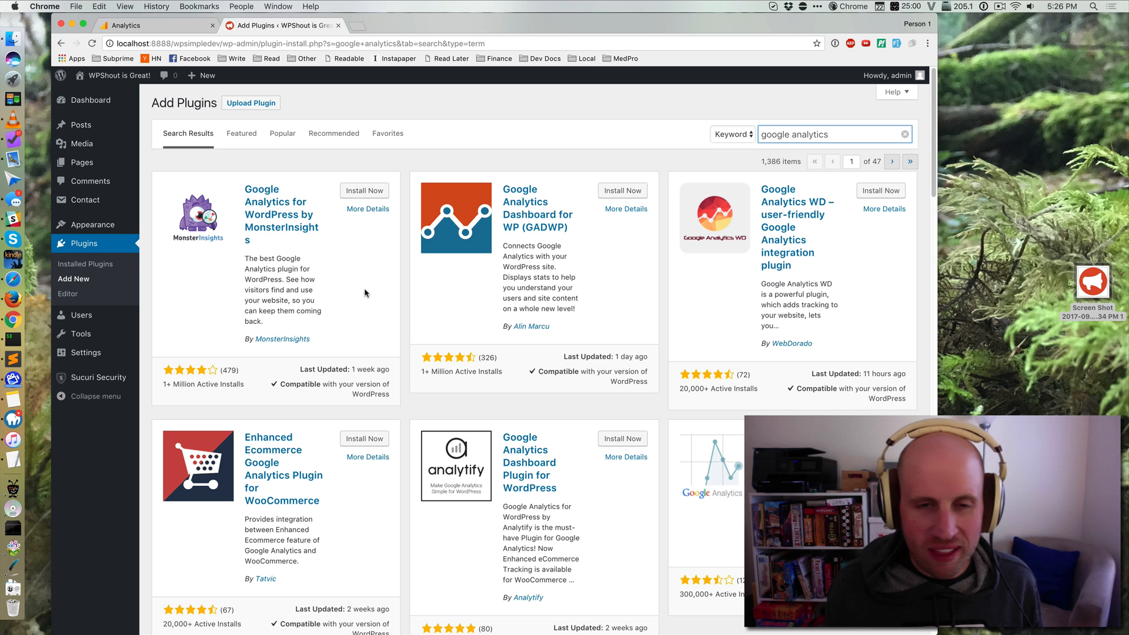
left_click(366, 191)
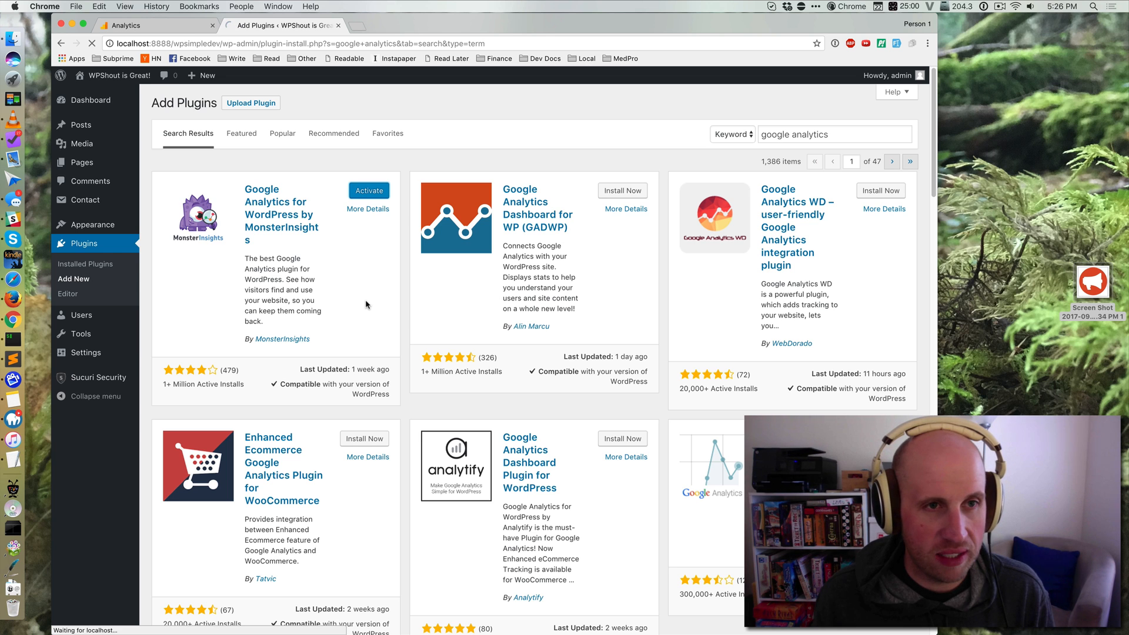
left_click(150, 26)
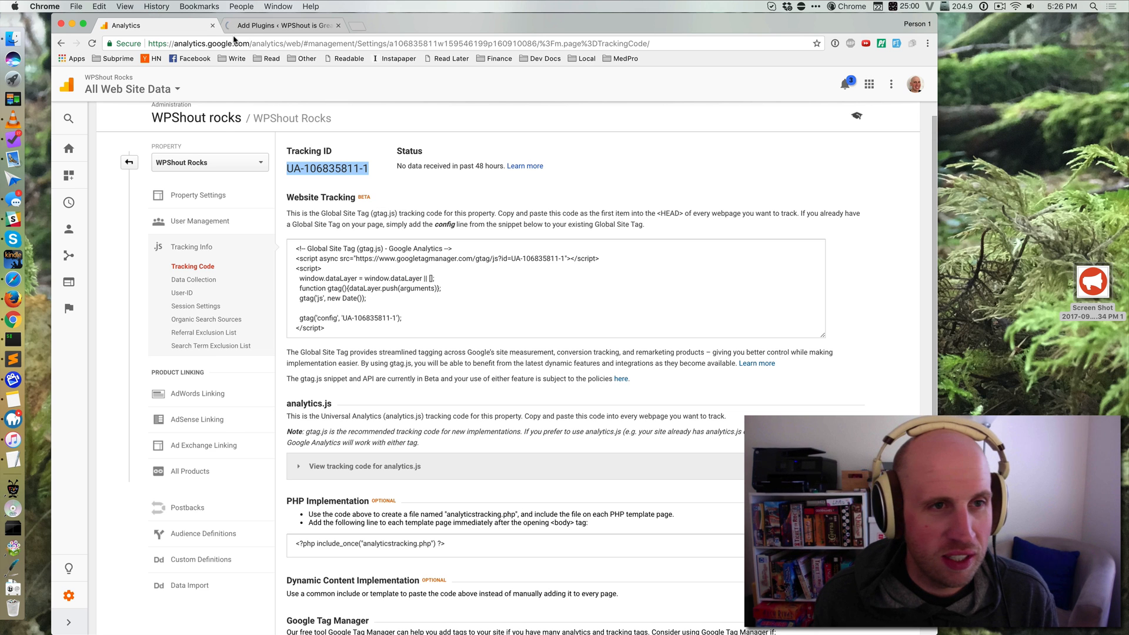
left_click(256, 27)
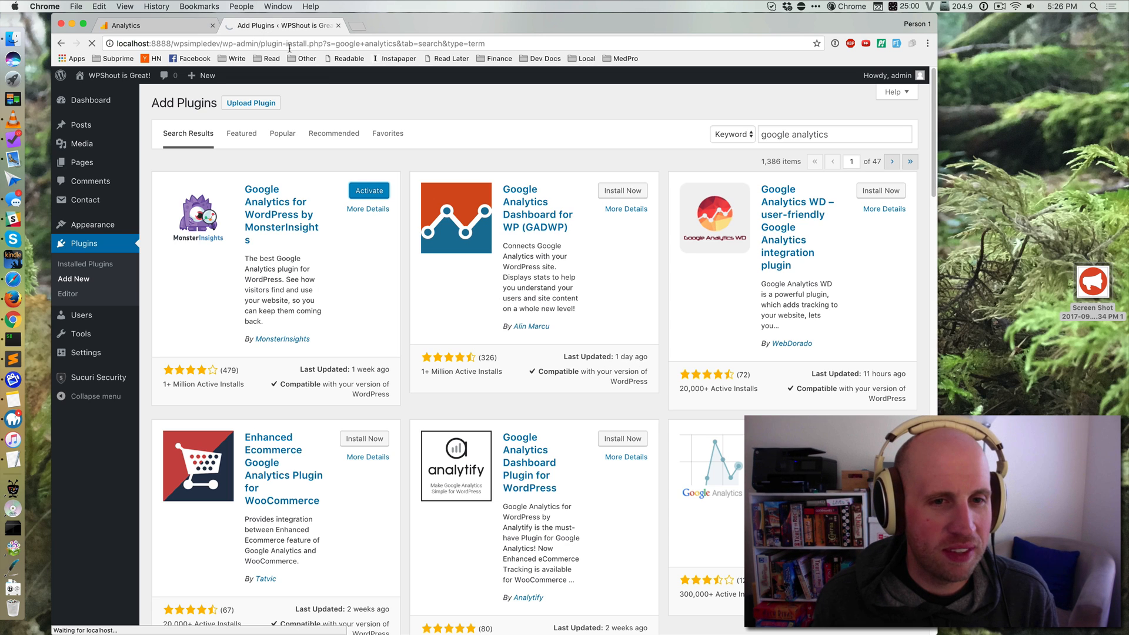
left_click(170, 25)
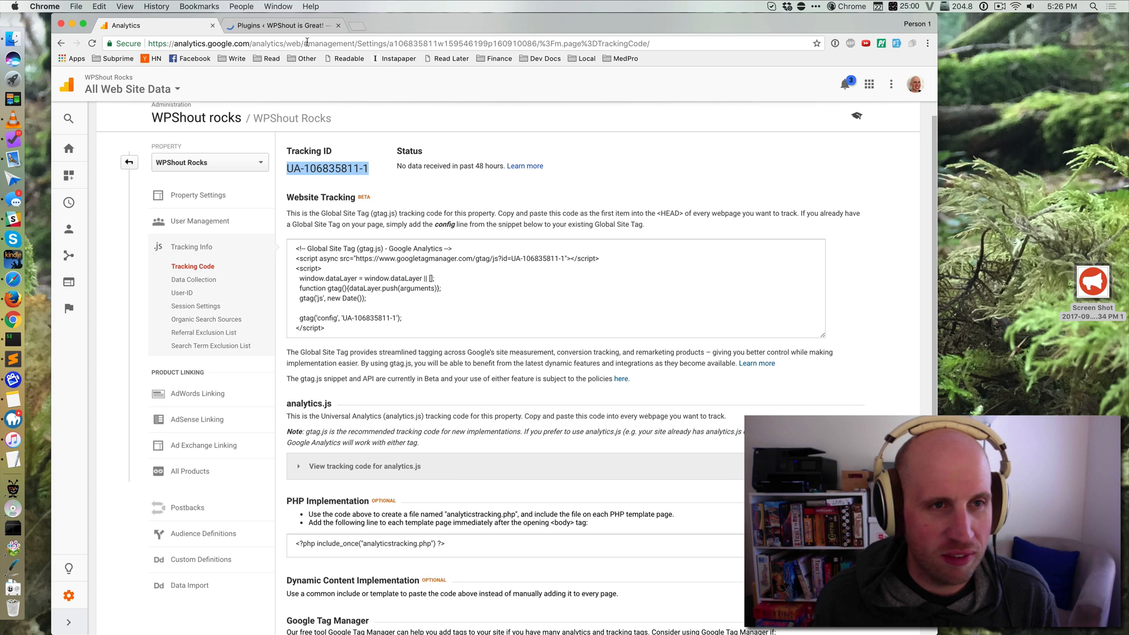
left_click(282, 25)
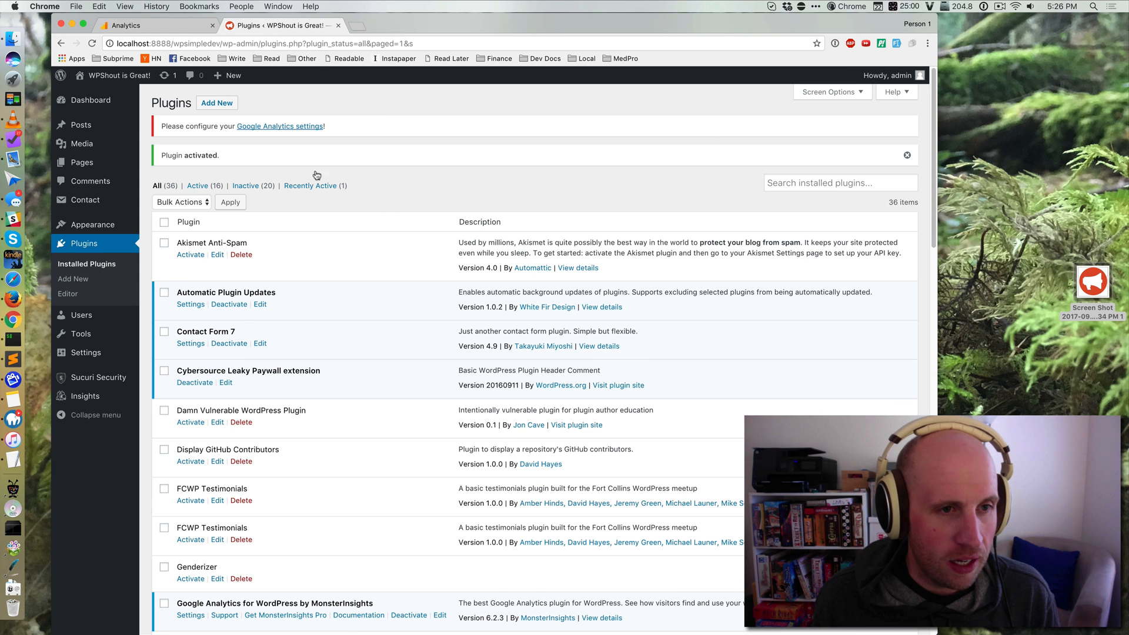
Open the MonsterInsights Google Analytics settings and start the Google account authentication, advancing to the Google code stage.
left_click(292, 127)
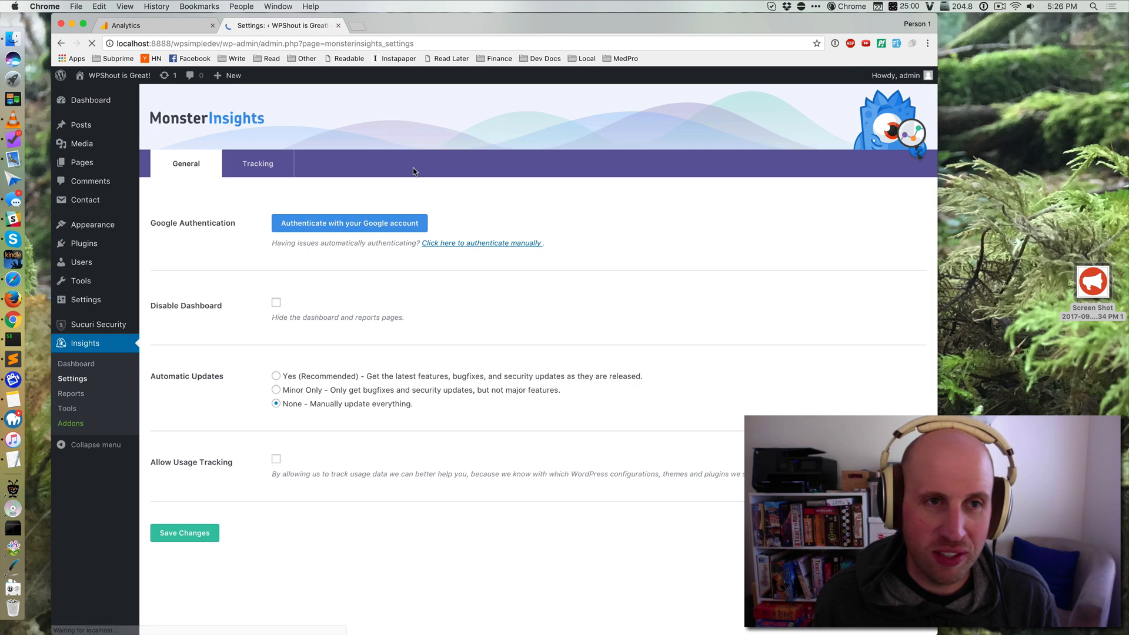
left_click(346, 231)
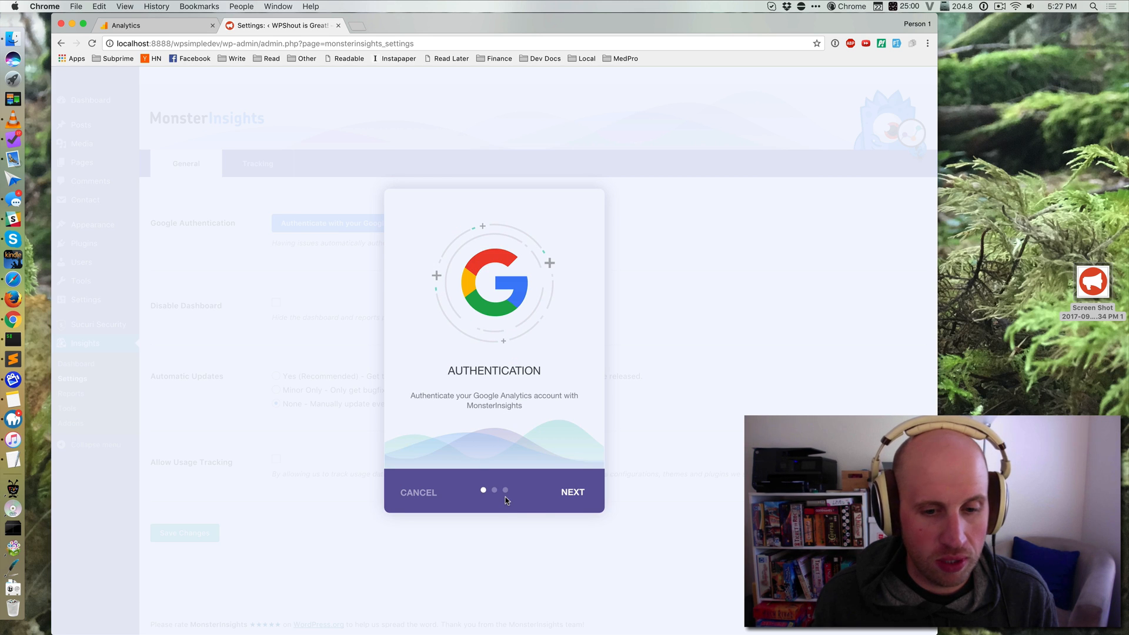
left_click(562, 492)
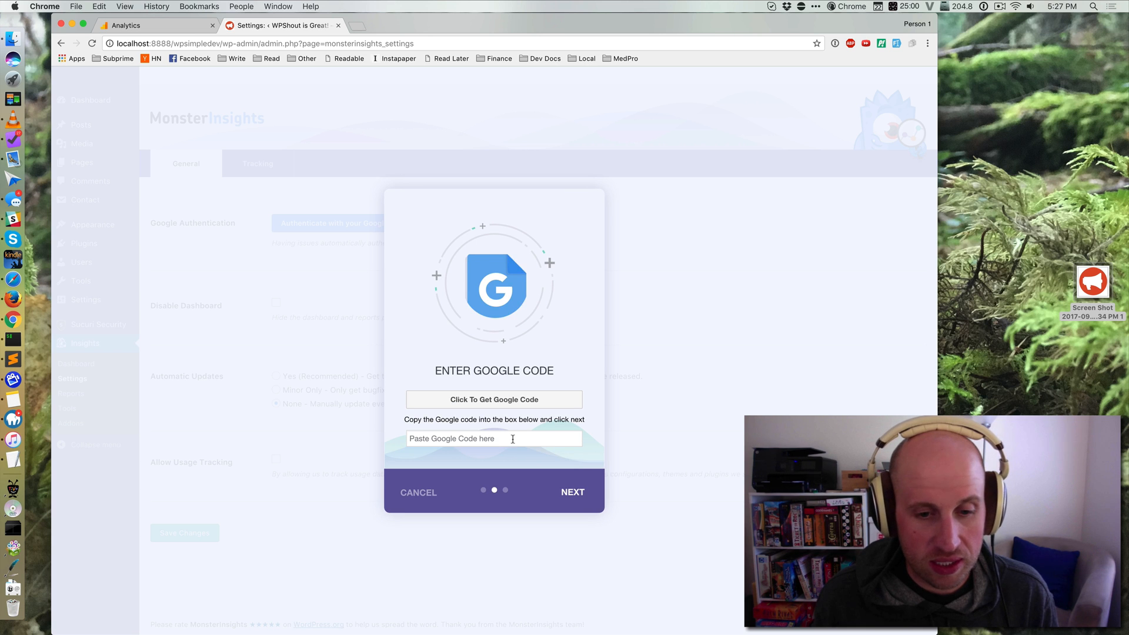
Request a Google code, choosing the existing Google account and allowing MonsterInsights Free to access its Analytics data.
left_click(492, 404)
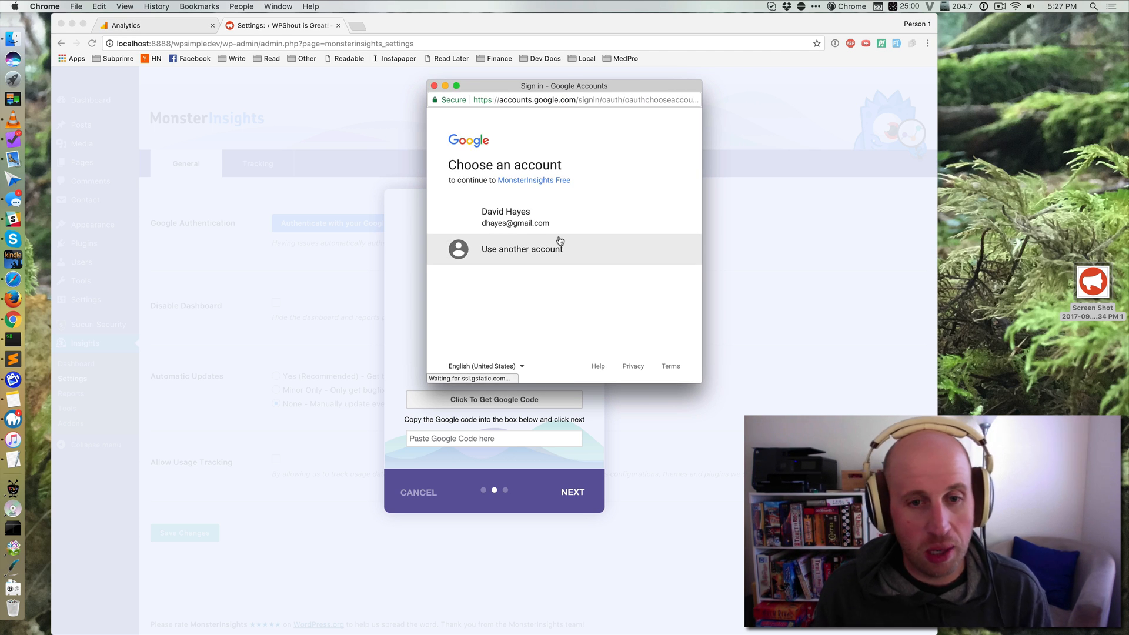
left_click(544, 225)
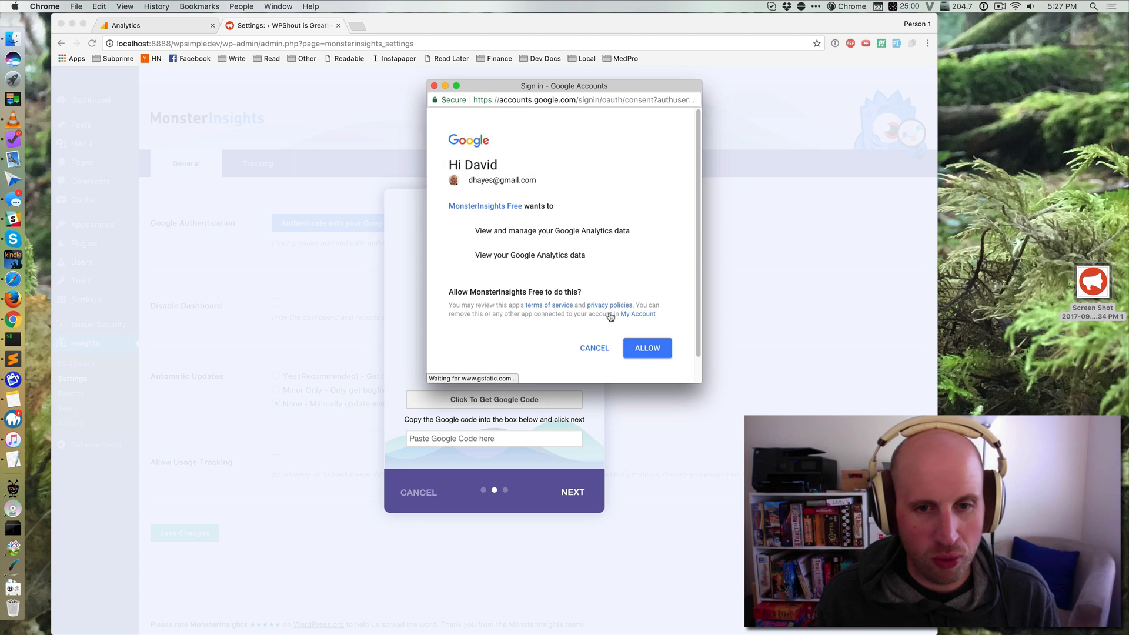
left_click(642, 348)
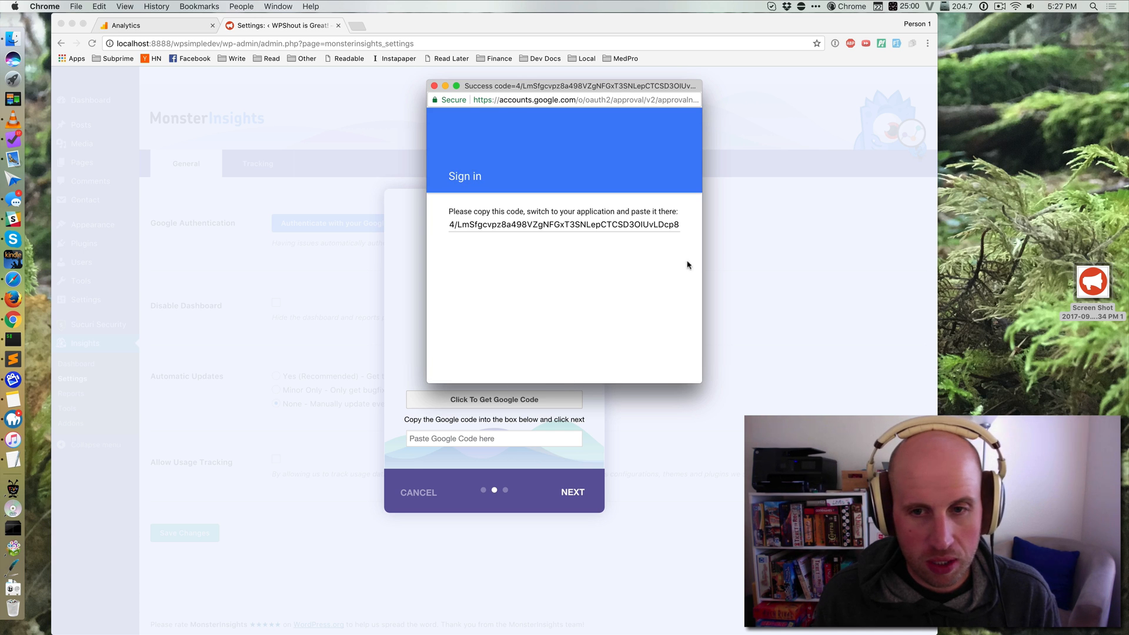
Copy the Google authorization code, close the sign-in window, and submit the code in the MonsterInsights Google code field.
left_click(677, 227)
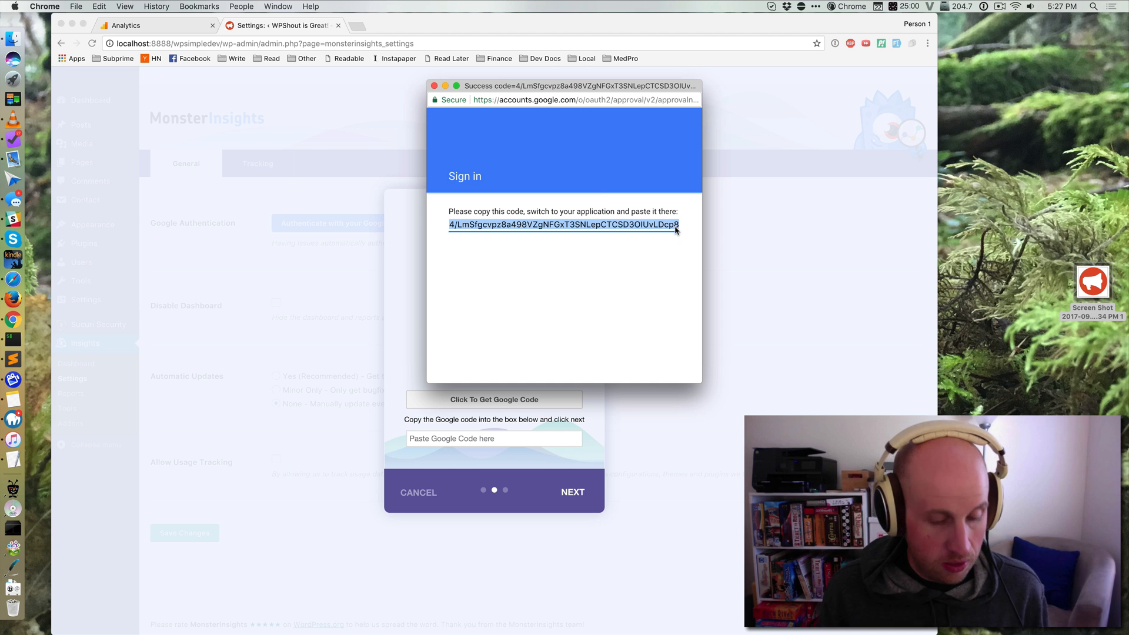
key("super+c")
left_click(434, 86)
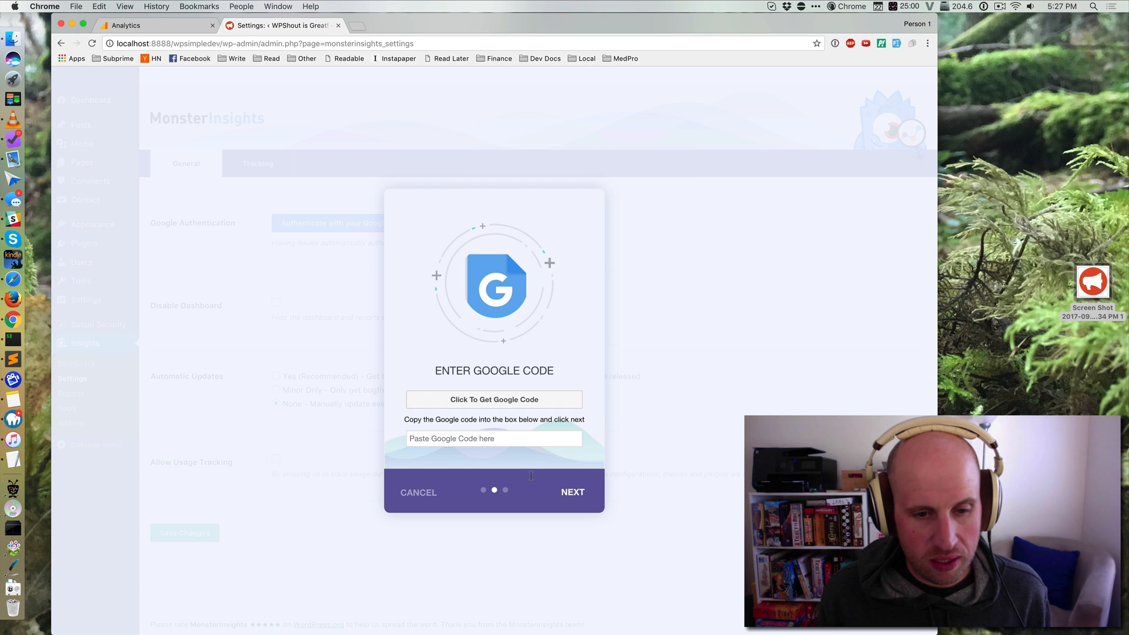
left_click(528, 438)
key("super+v")
left_click(573, 493)
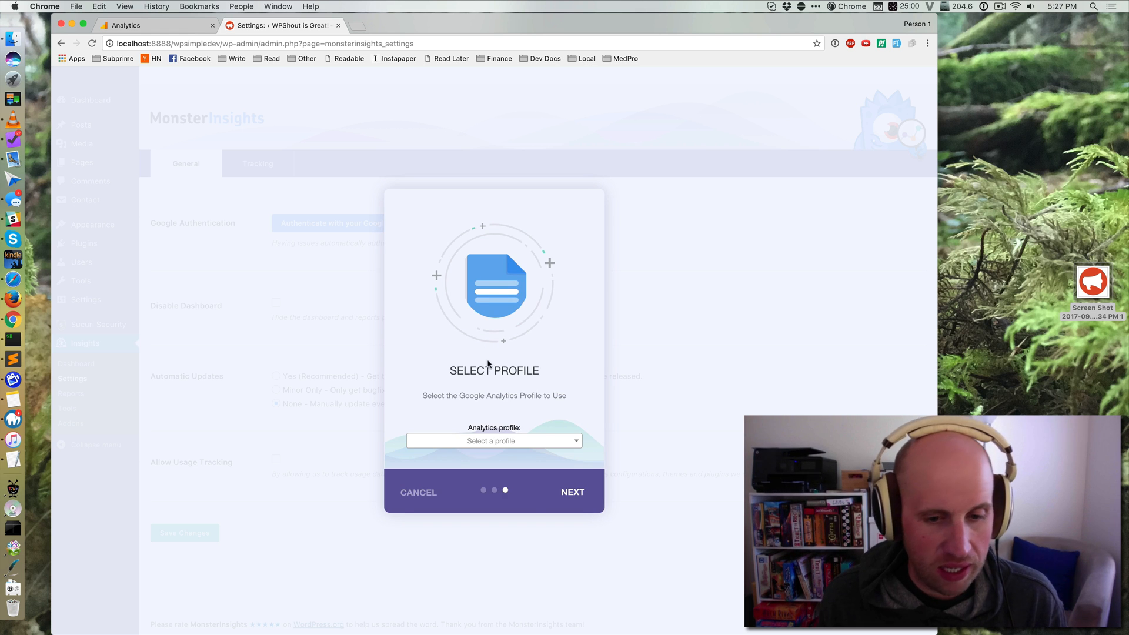
left_click(464, 444)
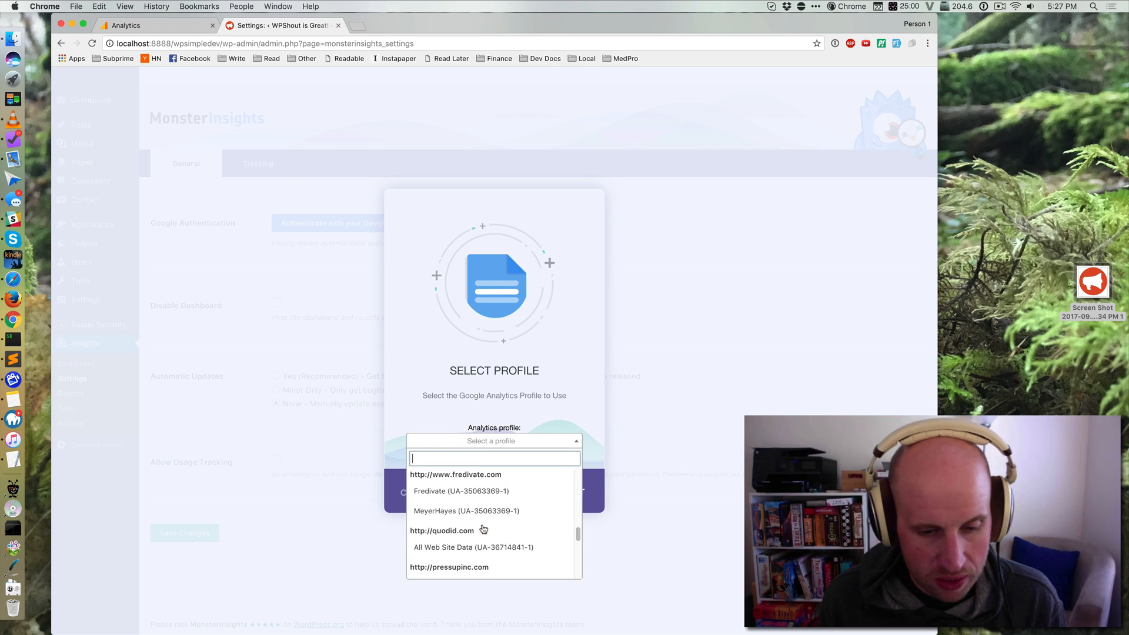
scroll(484, 529, "down", 3)
type("rocks")
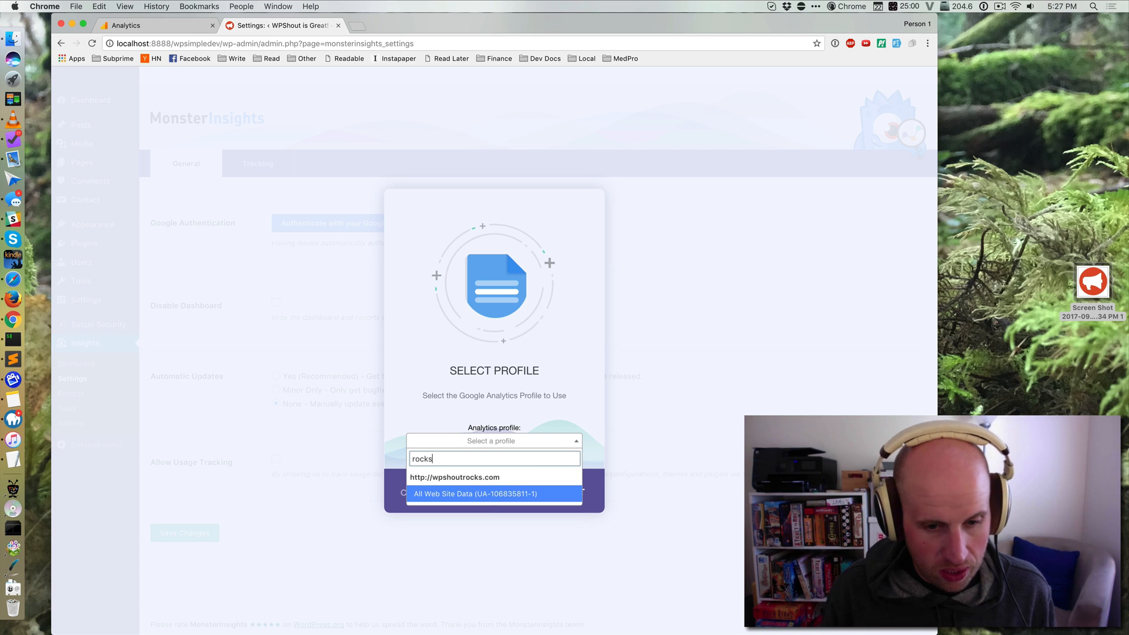
left_click(487, 494)
left_click(565, 491)
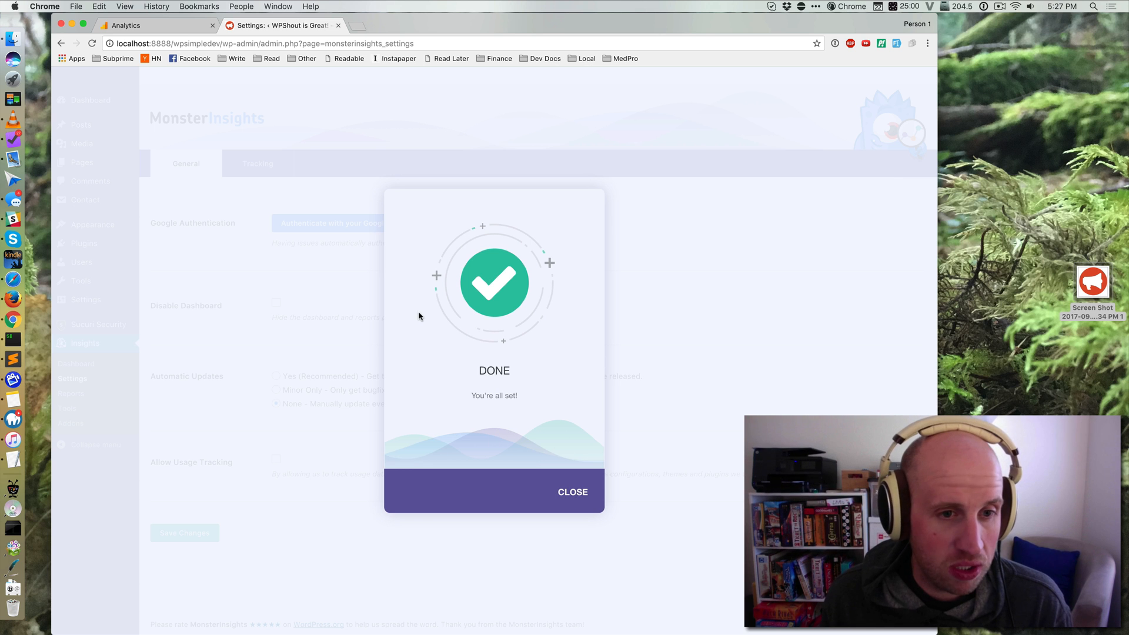
Open an incognito window and load the site's front end there, using the copied base address localhost:8888/wpsimpledev/.
key("super+shift+n")
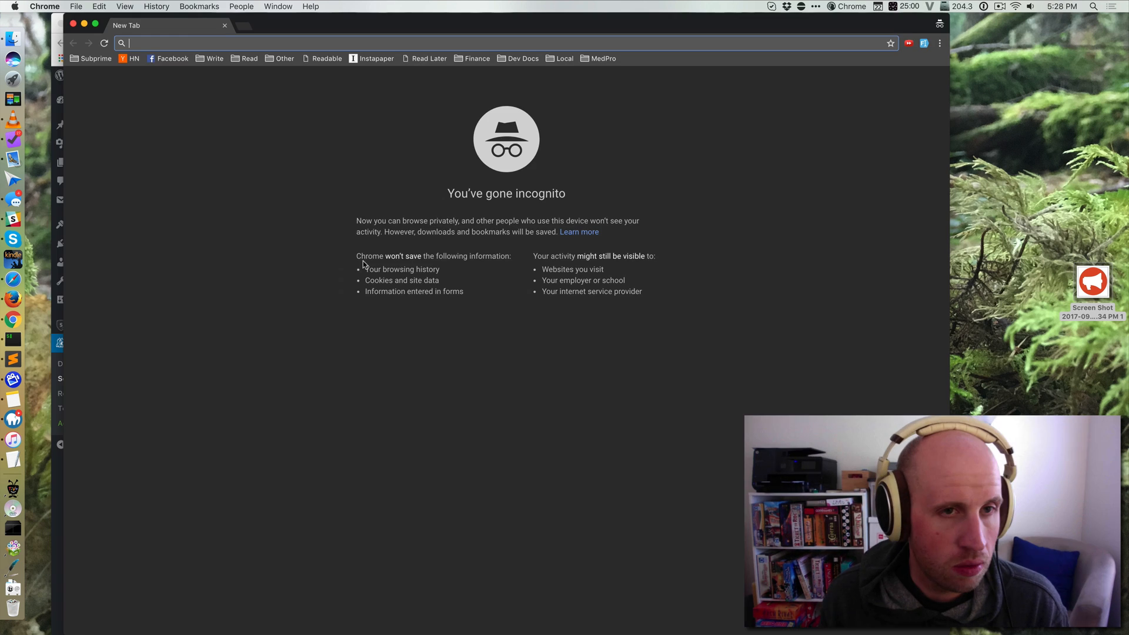
left_click_drag(331, 25, 533, 26)
left_click(180, 41)
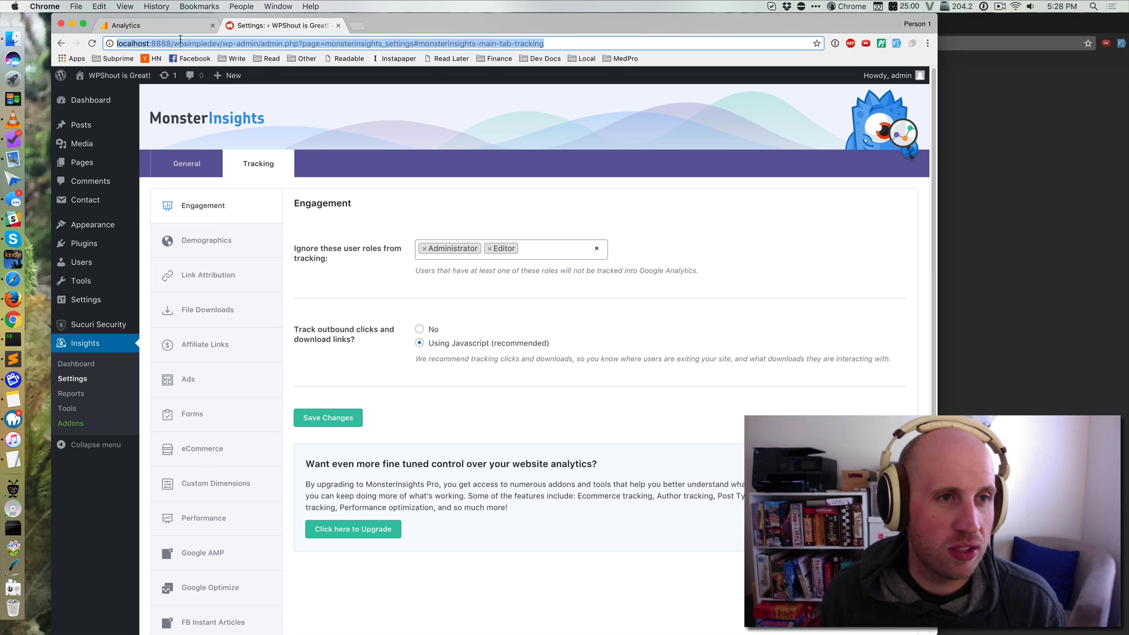
left_click(172, 44)
left_click_drag(173, 44, 79, 31)
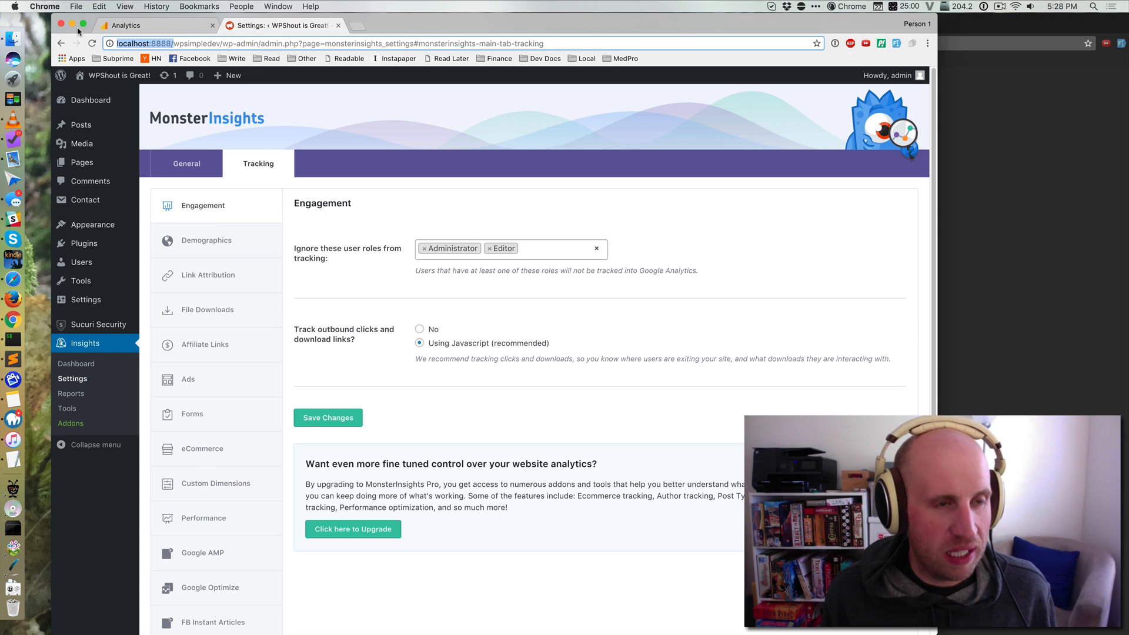
left_click(230, 44)
left_click_drag(223, 44, 112, 44)
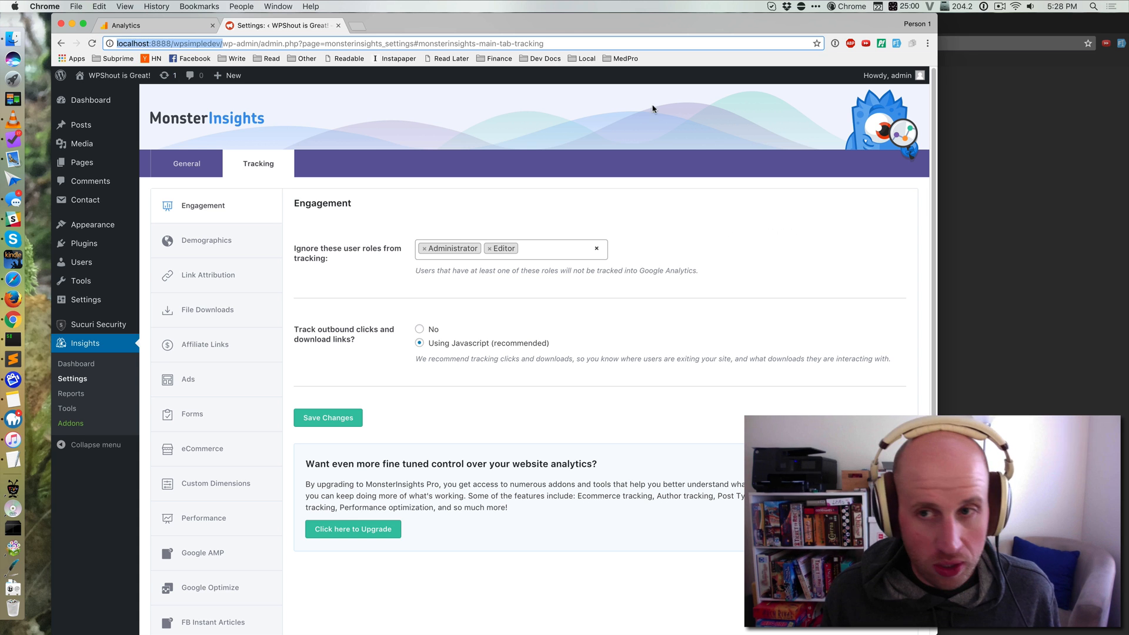
left_click(977, 141)
key("super+v")
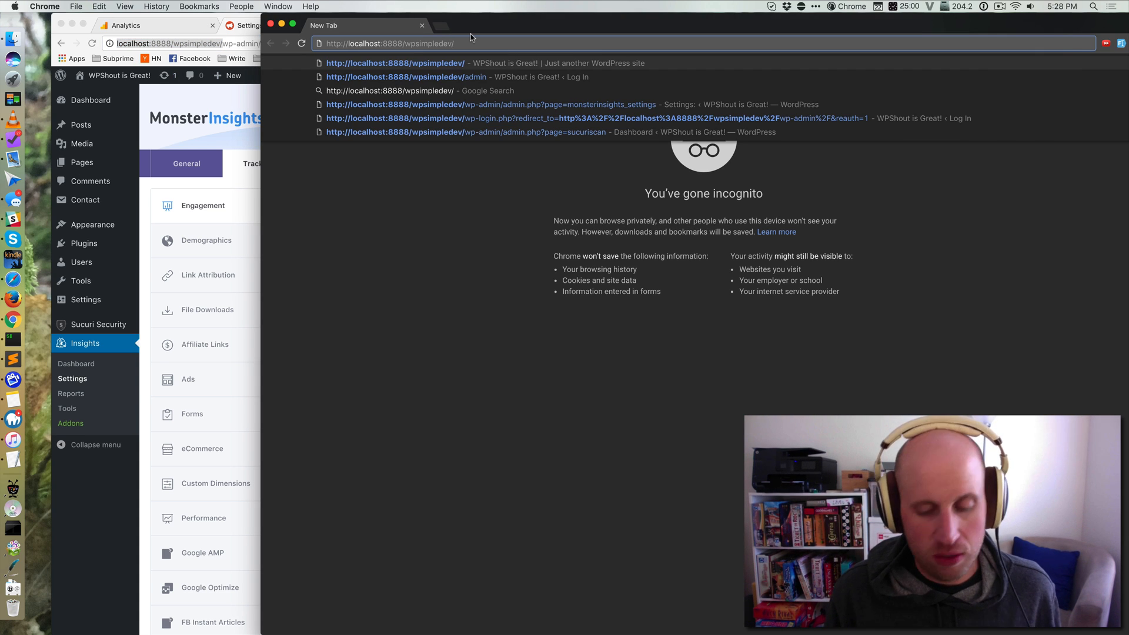
key("Return")
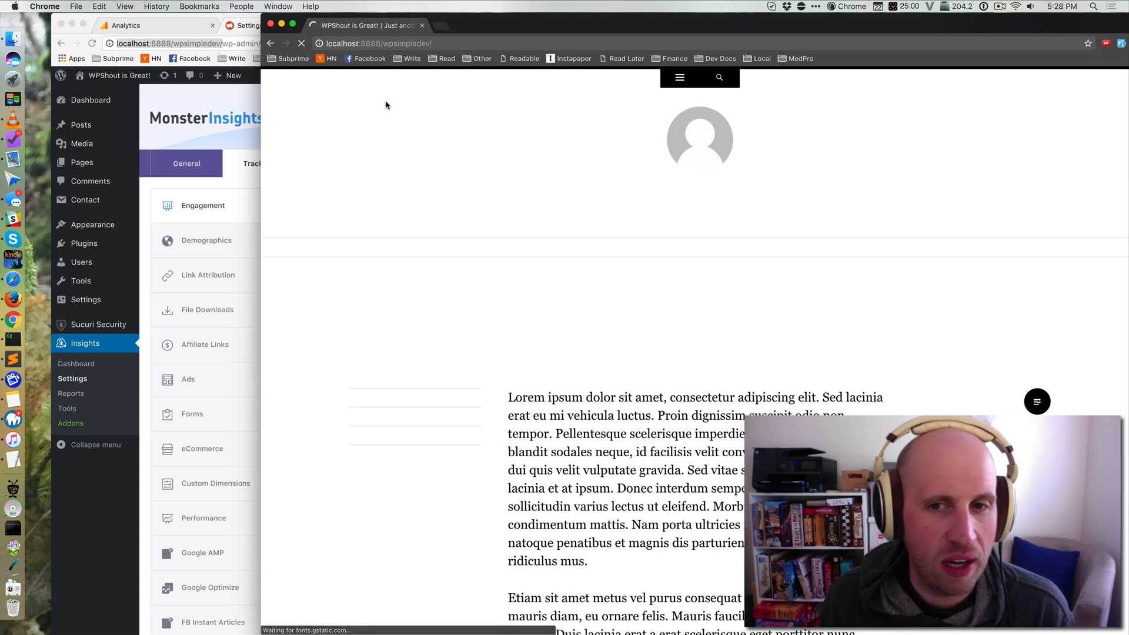
View the home page's source code and search it for "ua-" to check the Analytics tracking code.
right_click(447, 142)
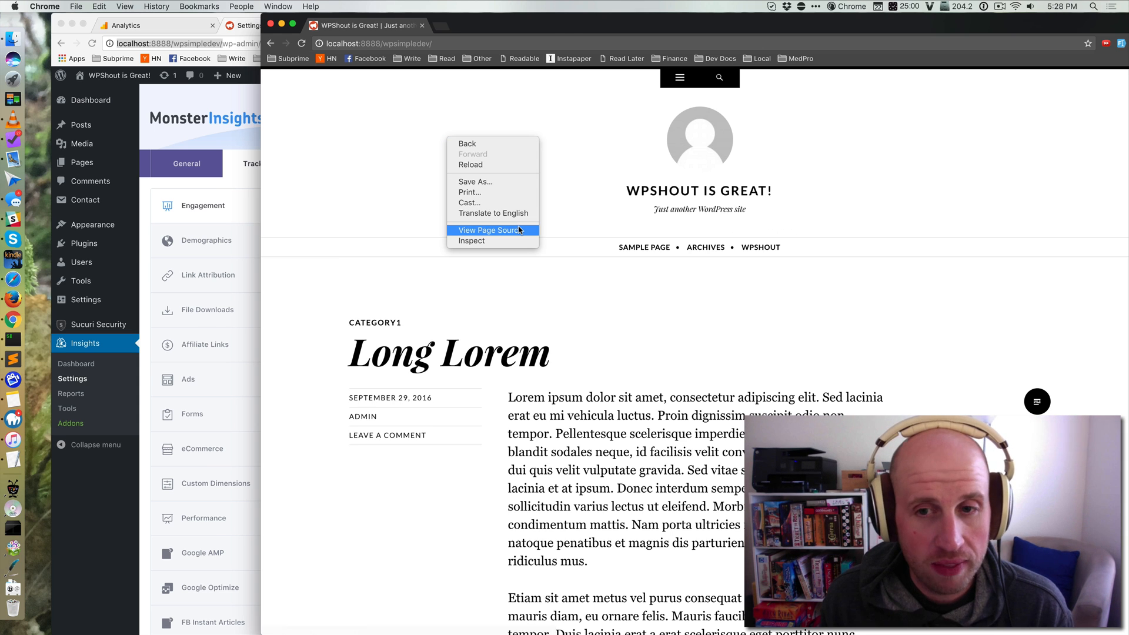
left_click(490, 230)
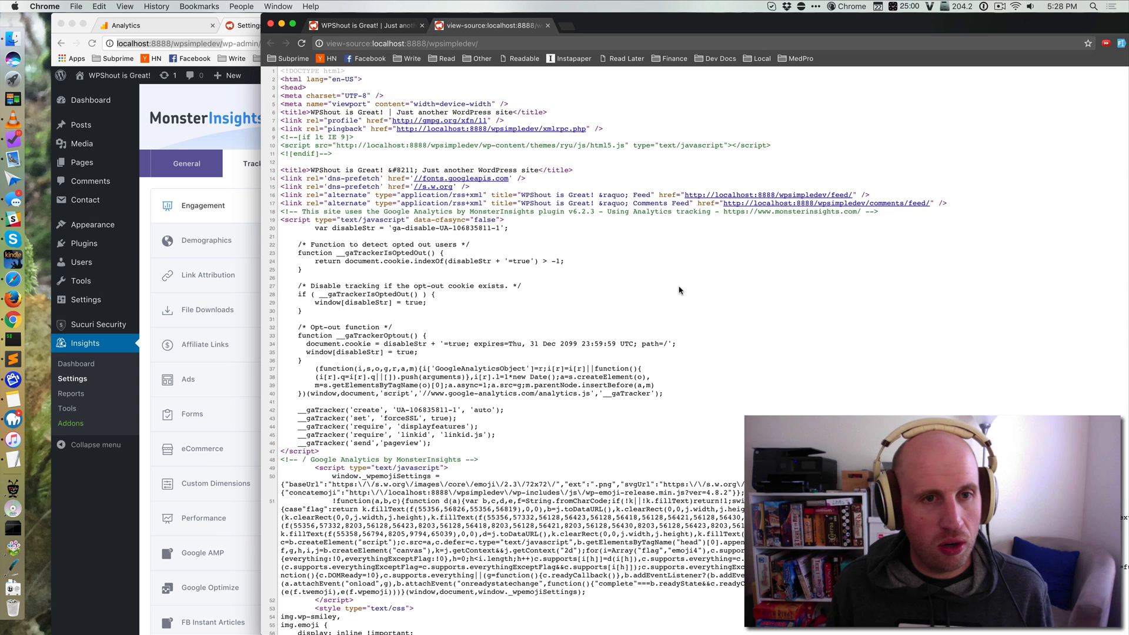
key("super+f")
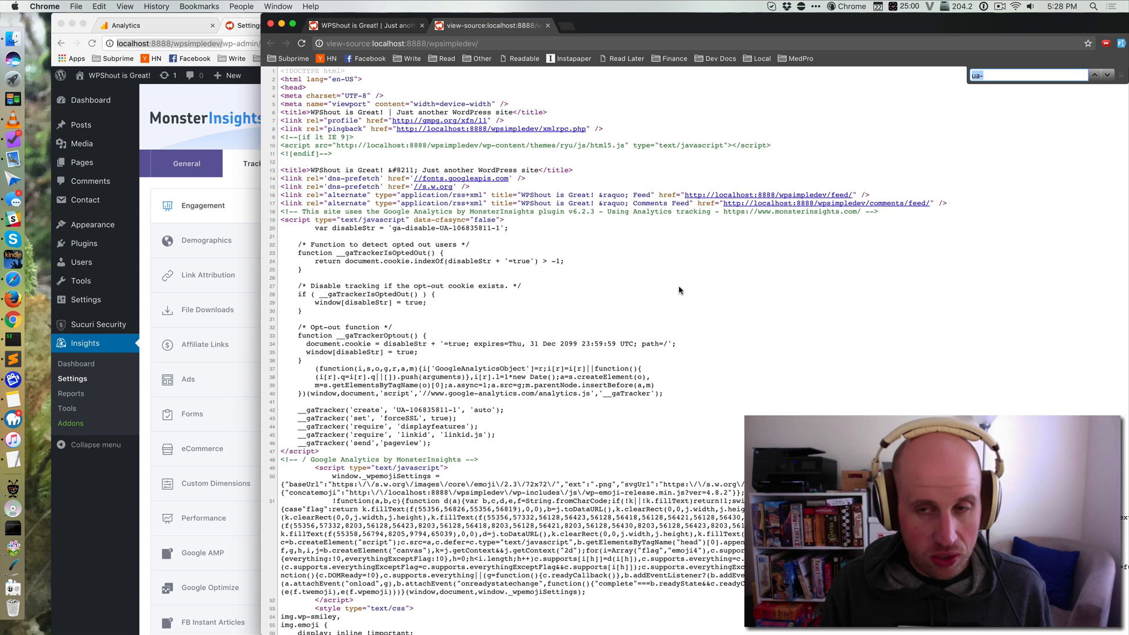
type("ua-")
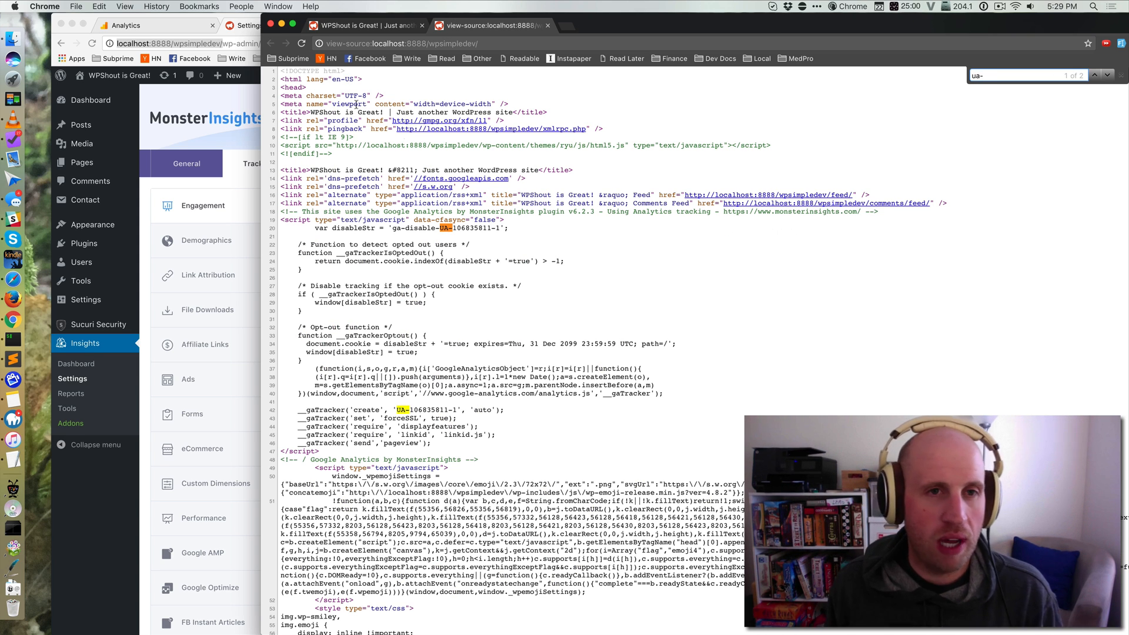
left_click_drag(969, 30, 932, 30)
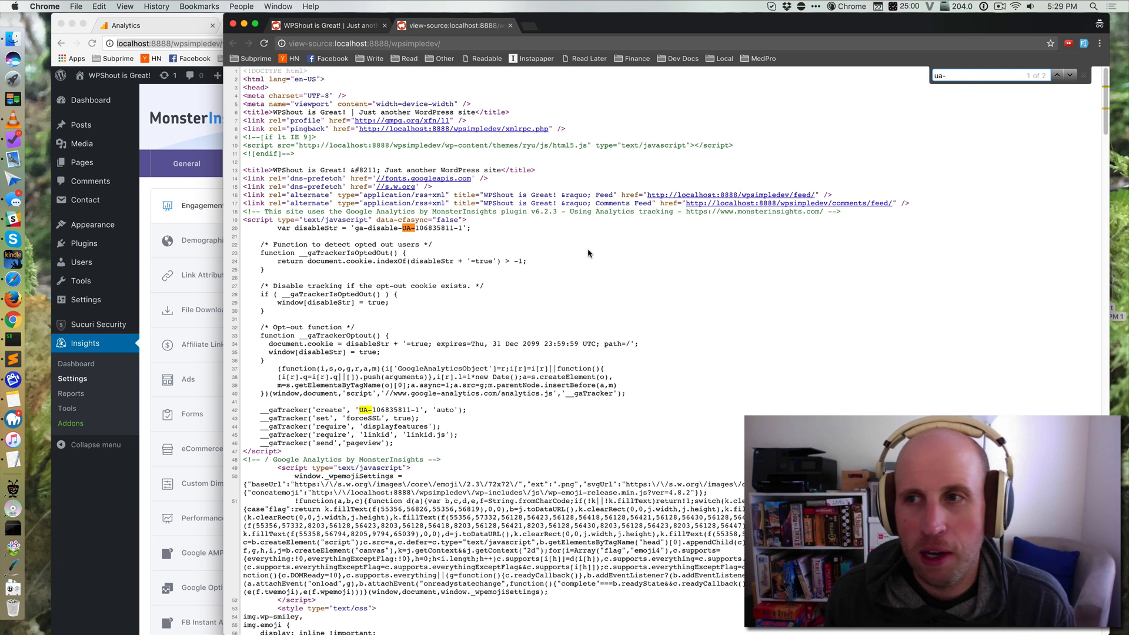
left_click(201, 128)
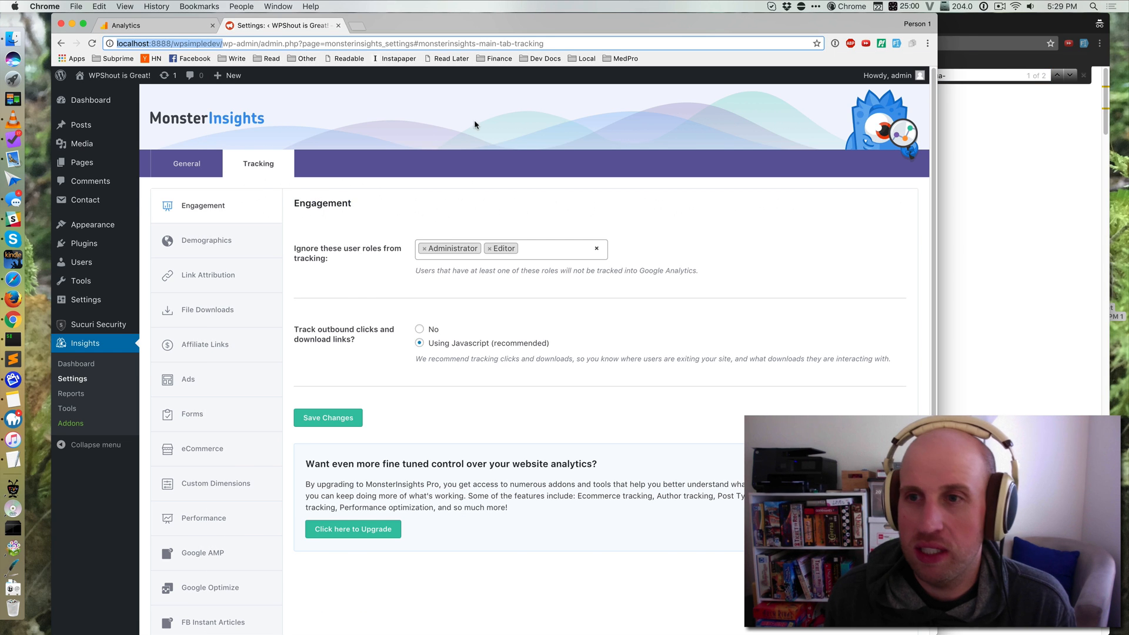
left_click(1007, 171)
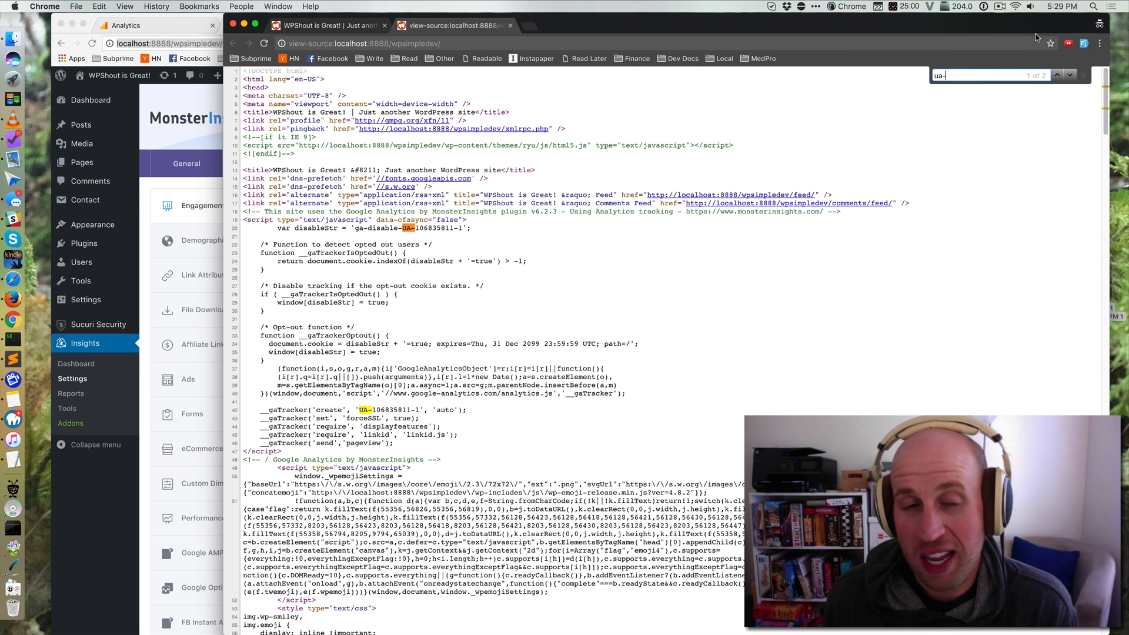